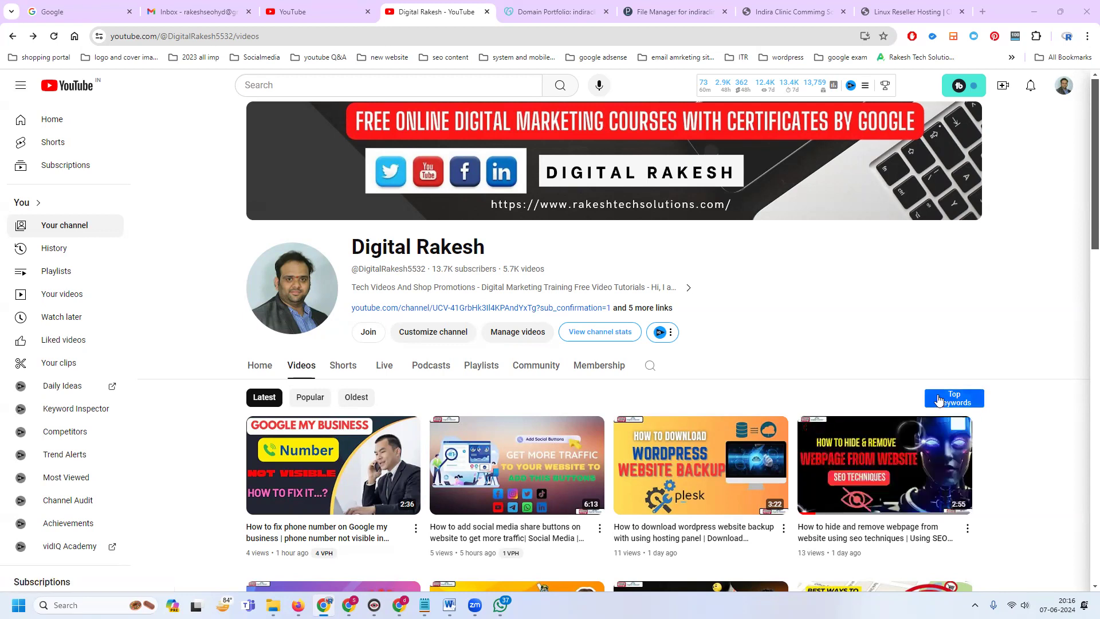
Search Google for 'rakesh tech solutions', review its profile in the results, then switch to the other browser window.
{"action": "left_click", "coordinate": [100, 11]}
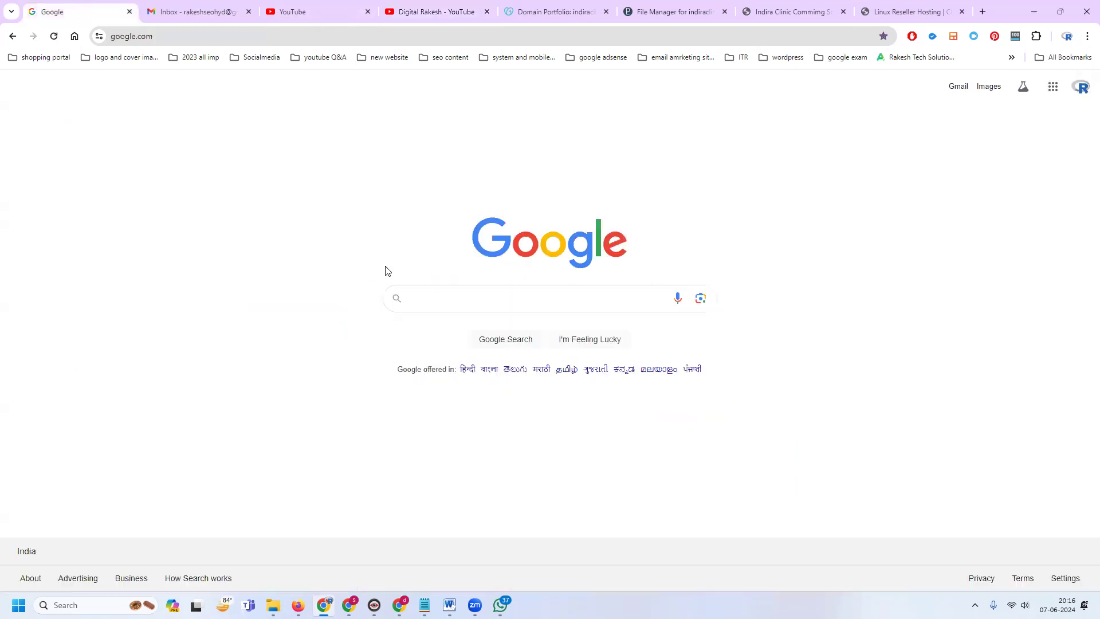
{"action": "left_click", "coordinate": [470, 294]}
{"action": "type", "text": "rak"}
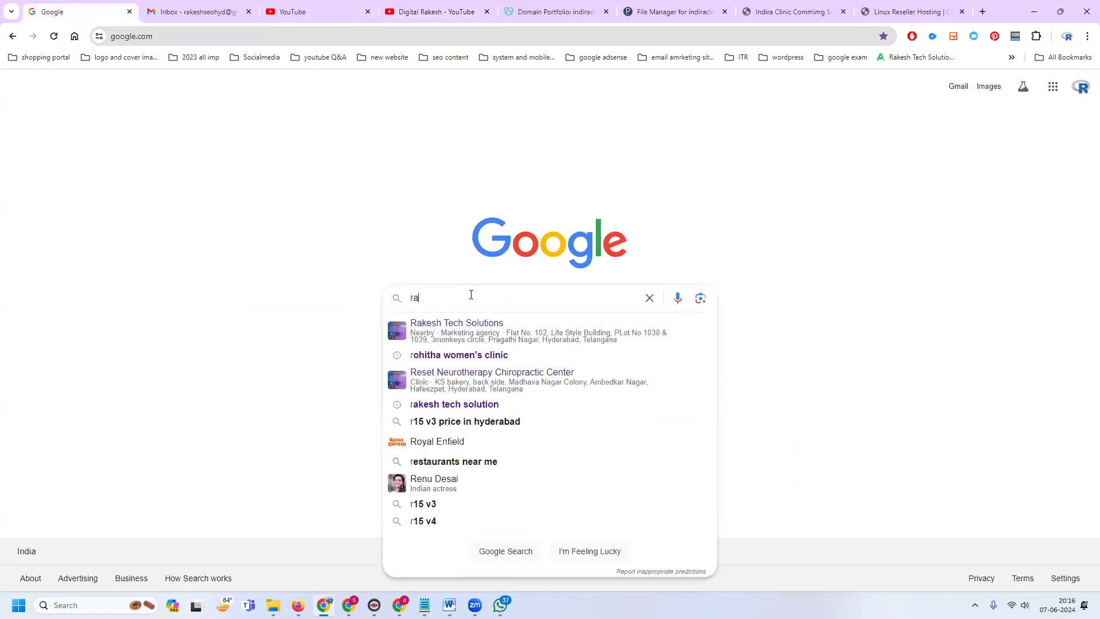
{"action": "type", "text": "esh tech s"}
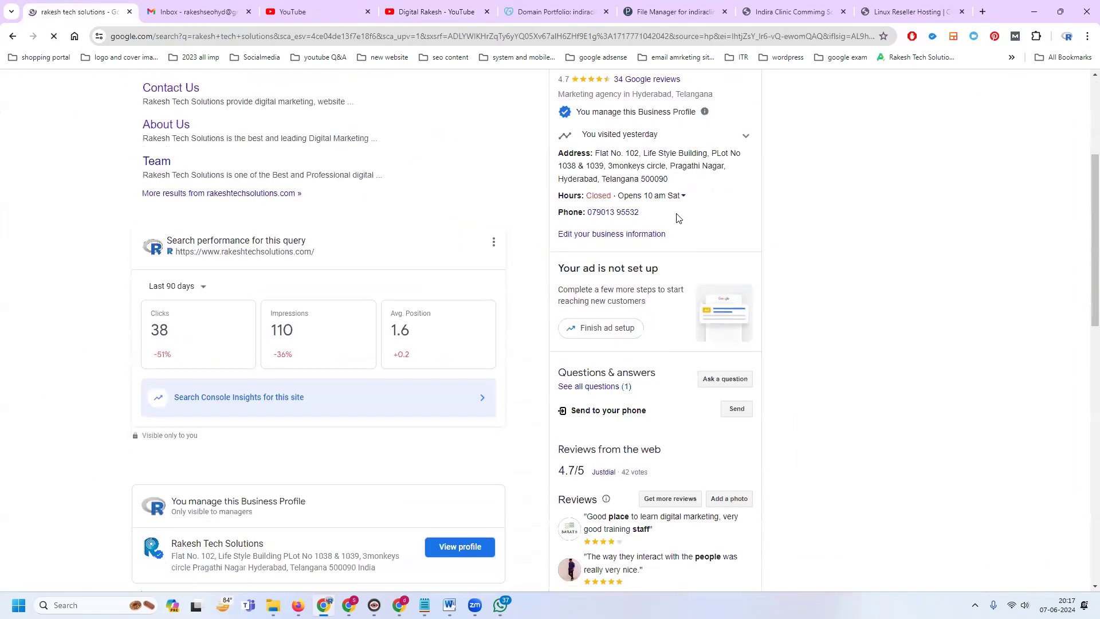
{"action": "scroll", "coordinate": [675, 218], "scroll_direction": "down", "scroll_amount": 3}
{"action": "scroll", "coordinate": [78, 93], "scroll_direction": "up", "scroll_amount": 5}
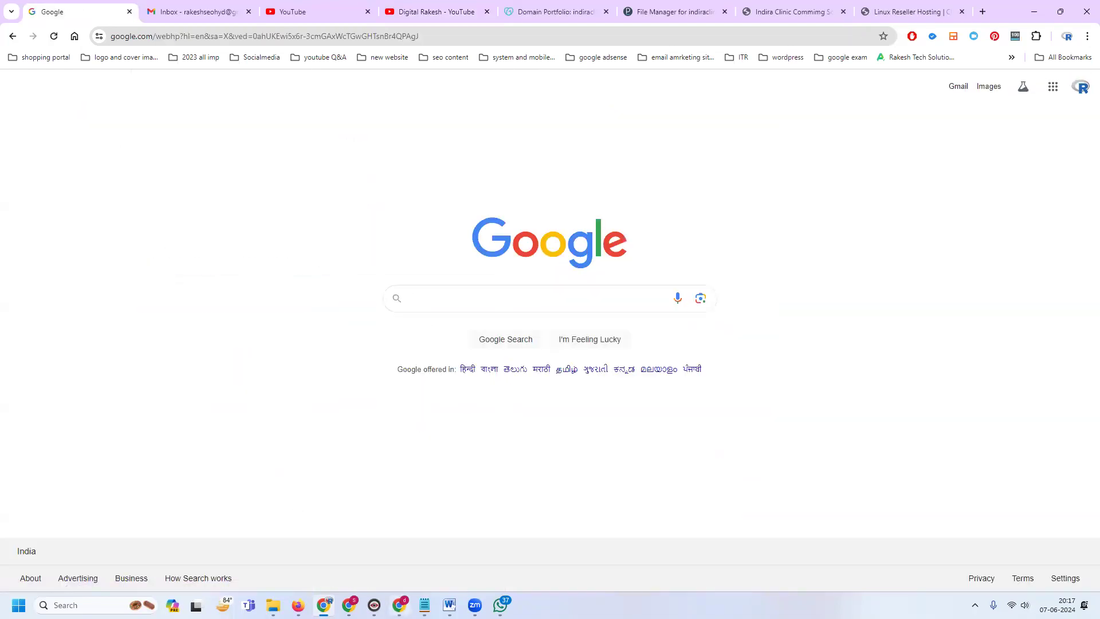
{"action": "key", "text": "alt+Tab"}
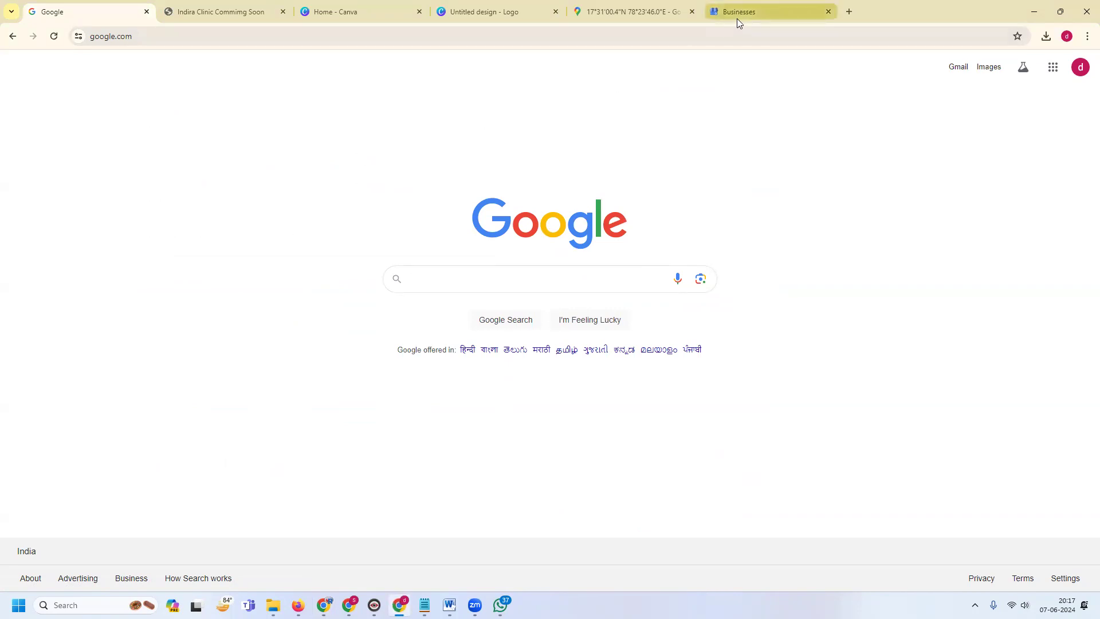
Go to business.google.com/locations and start adding a single business.
{"action": "left_click", "coordinate": [849, 12]}
{"action": "type", "text": "bus"}
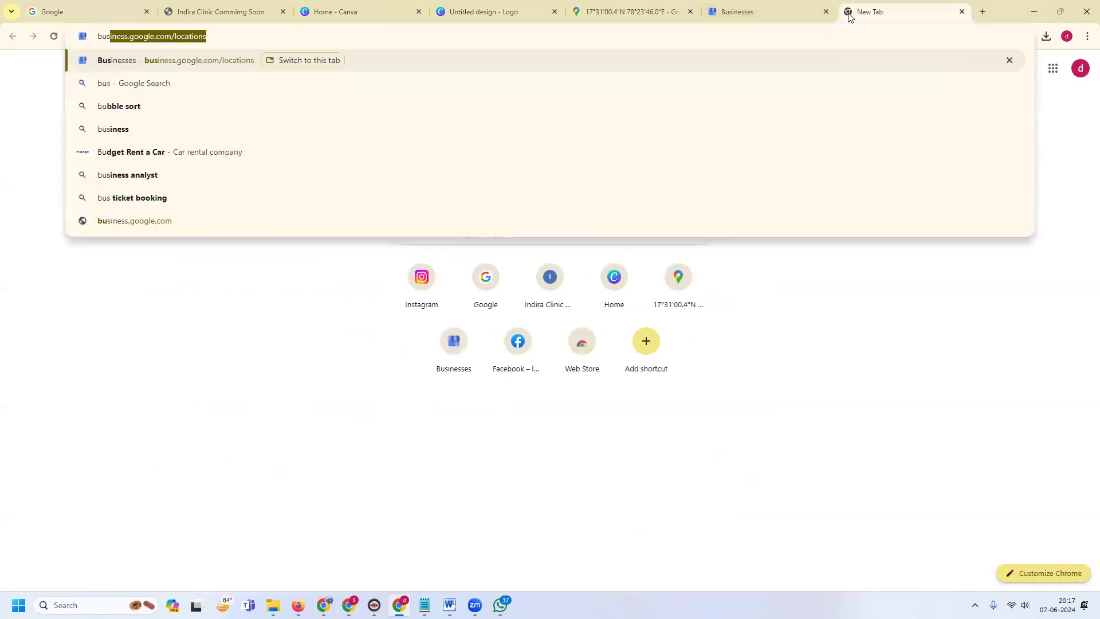
{"action": "key", "text": "Return"}
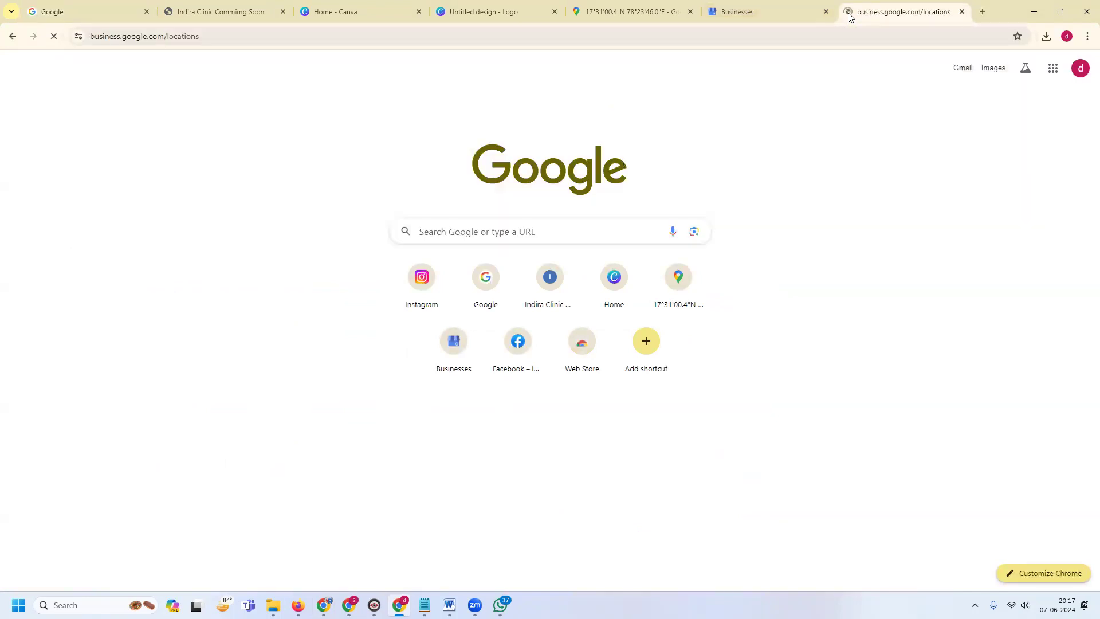
{"action": "key", "text": "ctrl+w"}
{"action": "left_click", "coordinate": [903, 183]}
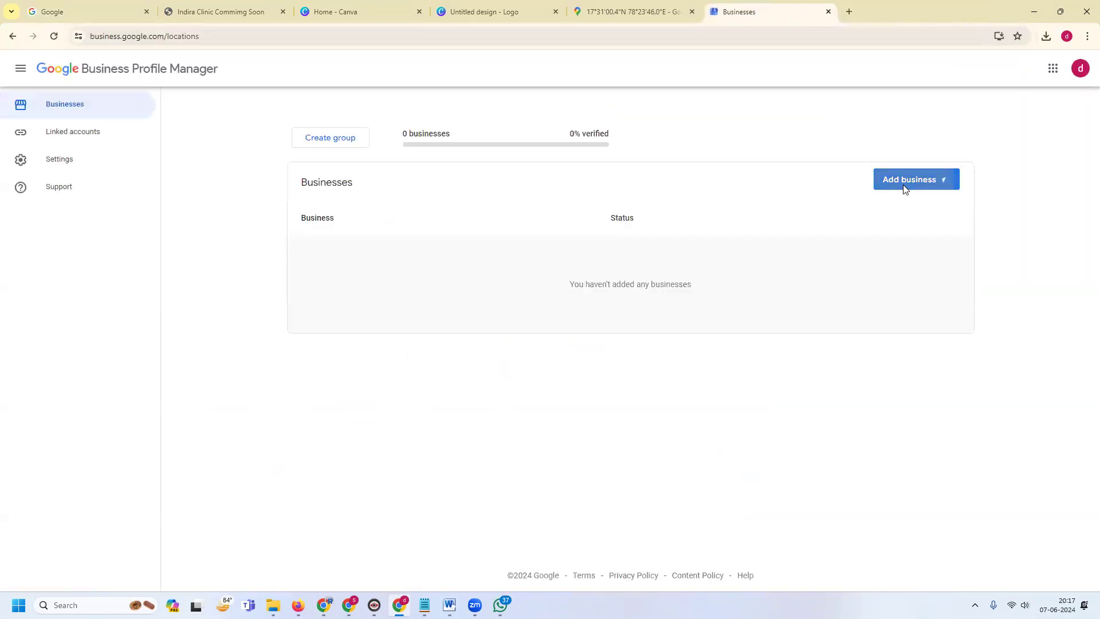
{"action": "left_click", "coordinate": [905, 215]}
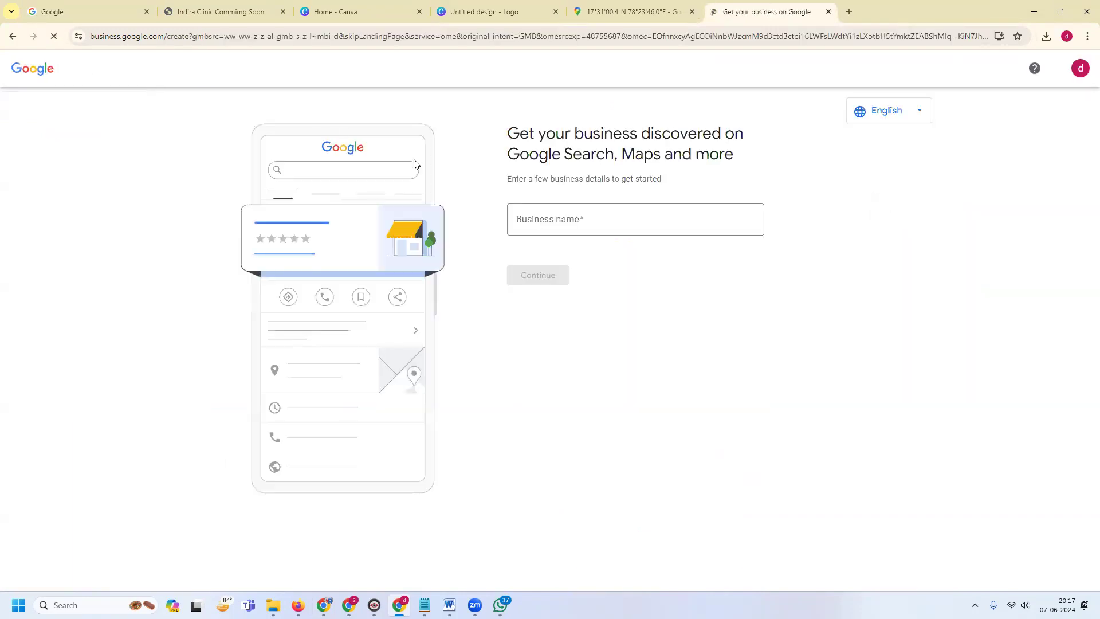
Enter 'Indira Clinic', copied from the clinic website, as the business name and choose Service business.
{"action": "left_click", "coordinate": [218, 9]}
{"action": "triple_click", "coordinate": [663, 88]}
{"action": "key", "text": "ctrl+c"}
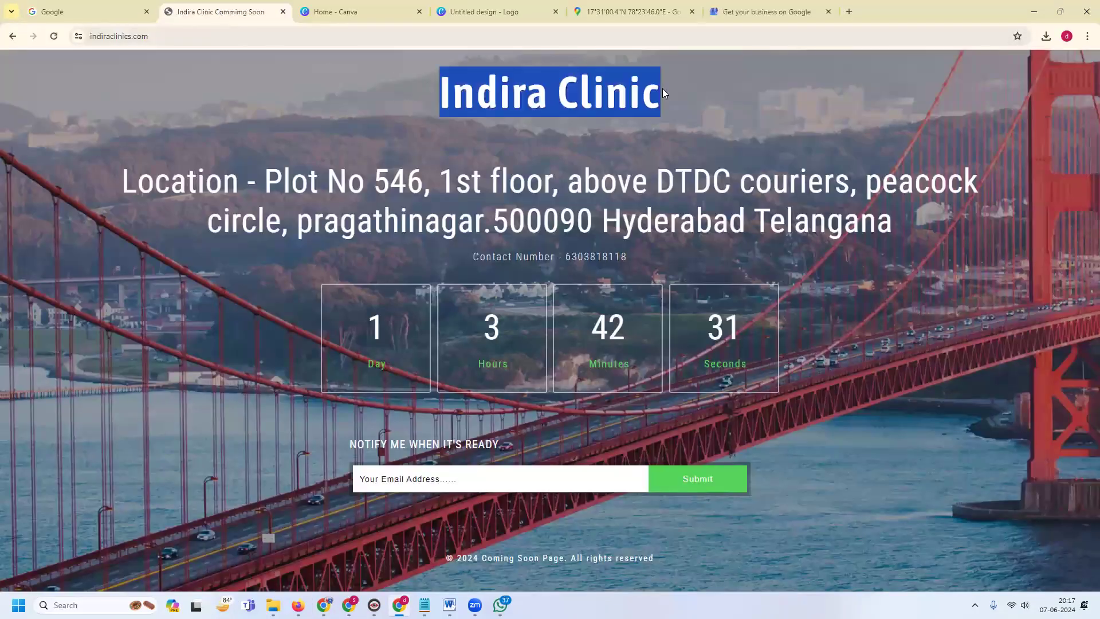
{"action": "left_click", "coordinate": [745, 17]}
{"action": "left_click", "coordinate": [576, 215]}
{"action": "key", "text": "ctrl+v"}
{"action": "left_click", "coordinate": [530, 284]}
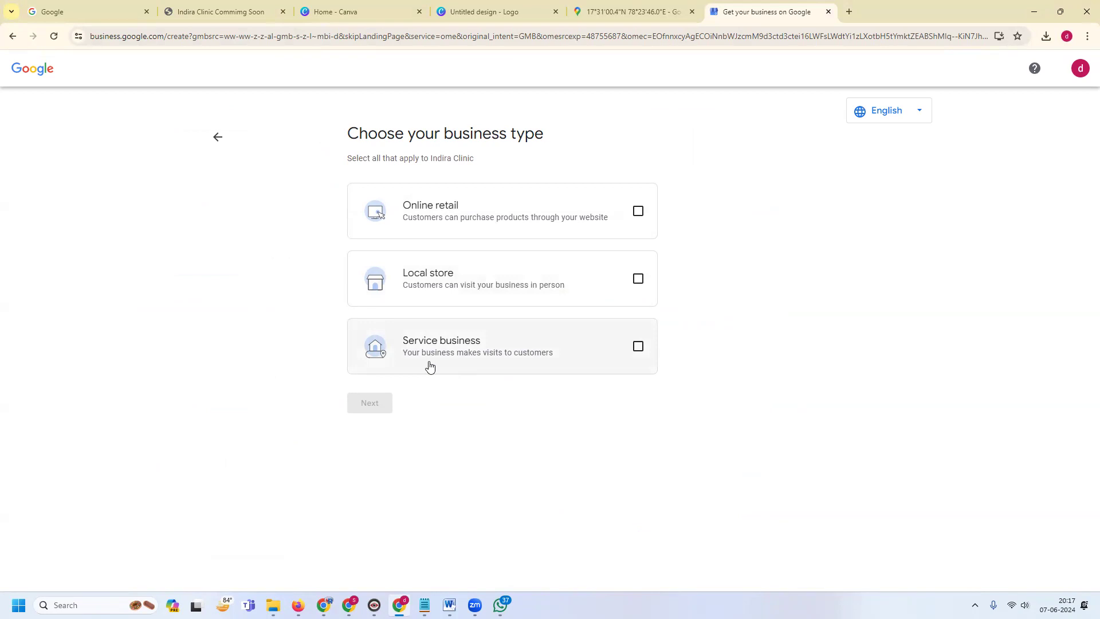
{"action": "left_click", "coordinate": [504, 364]}
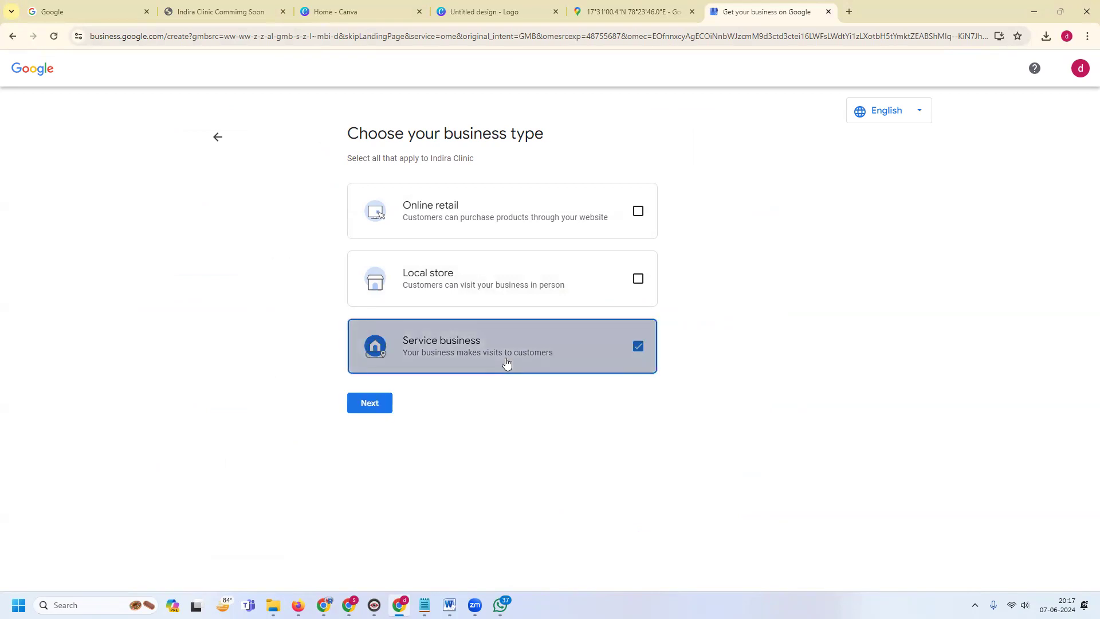
Search 'hospita' in Business category, pick Hospital and continue.
{"action": "left_click", "coordinate": [369, 408]}
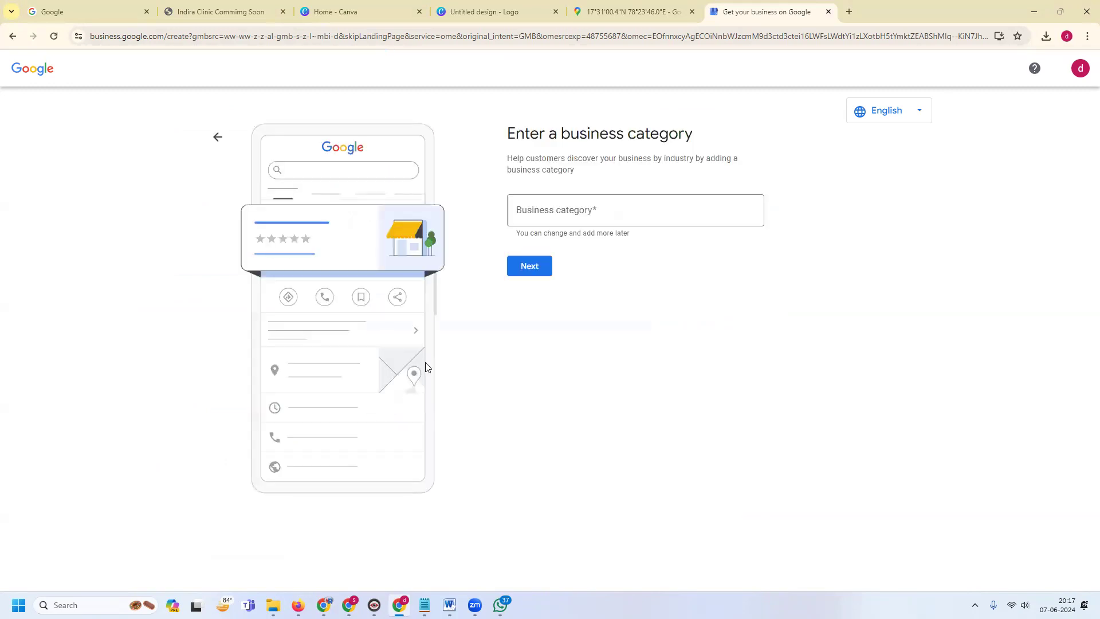
{"action": "left_click", "coordinate": [598, 212]}
{"action": "type", "text": "hospit"}
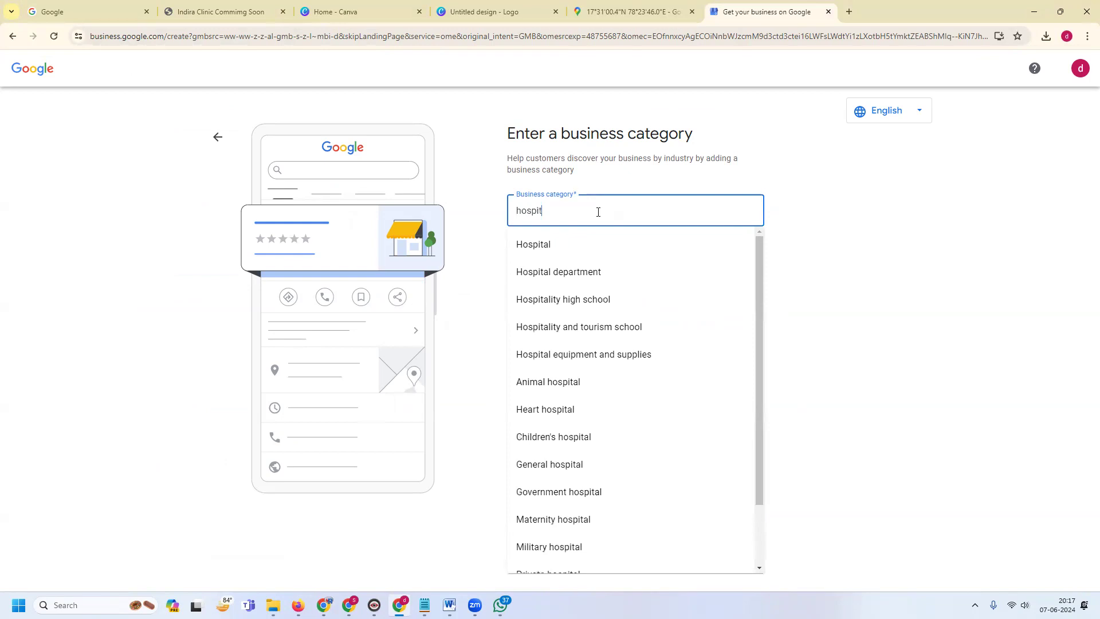
{"action": "type", "text": "a"}
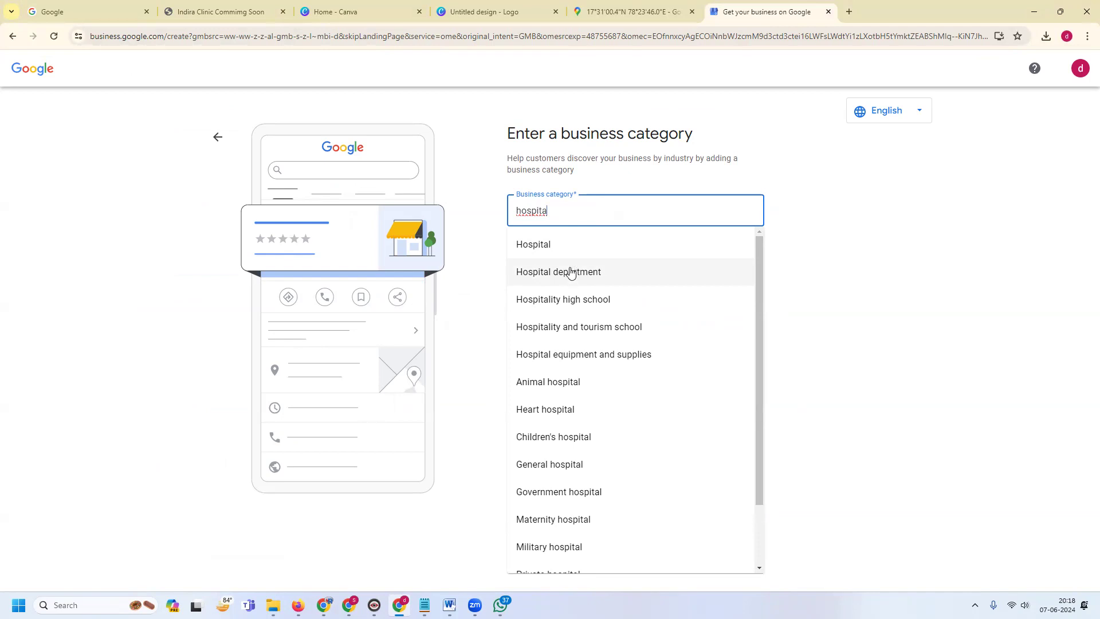
{"action": "left_click", "coordinate": [563, 246]}
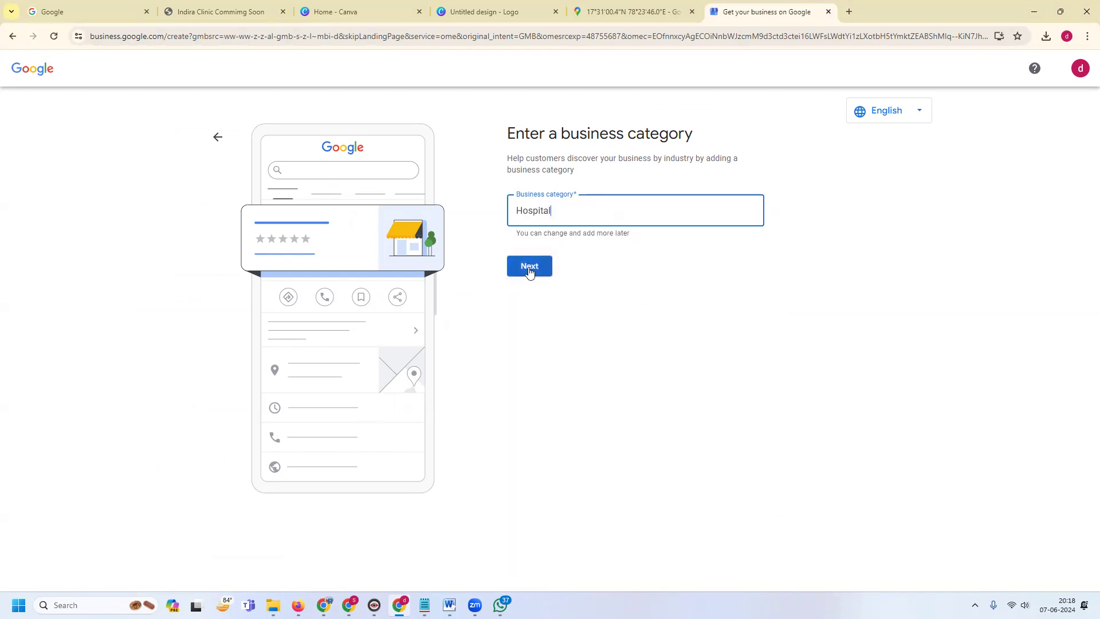
{"action": "left_click", "coordinate": [529, 267]}
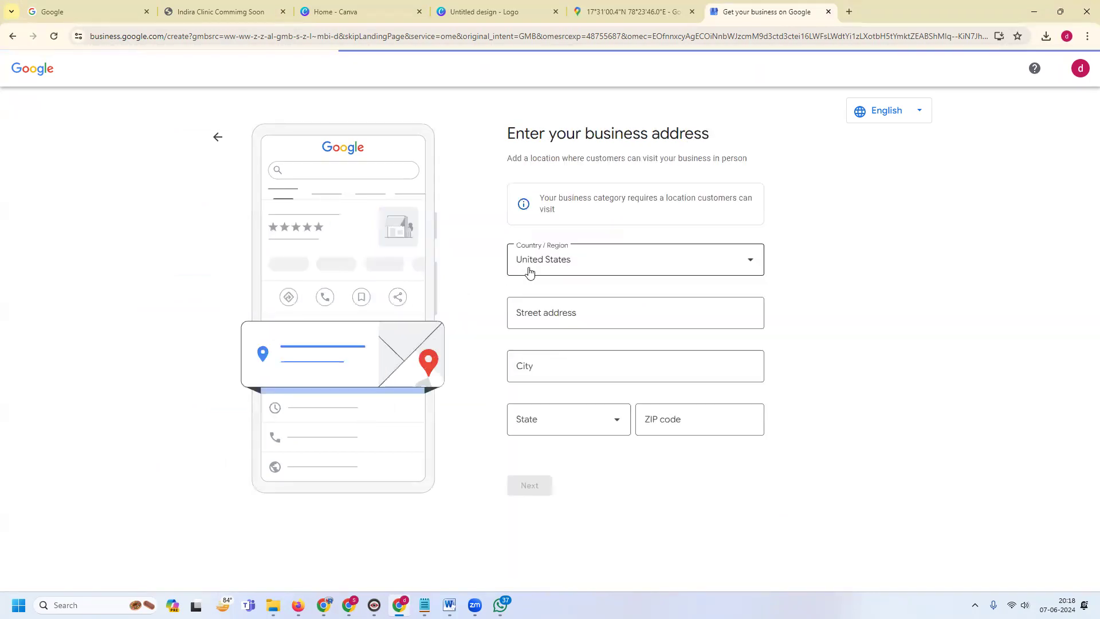
Set the Country / Region to India.
{"action": "left_click", "coordinate": [529, 264]}
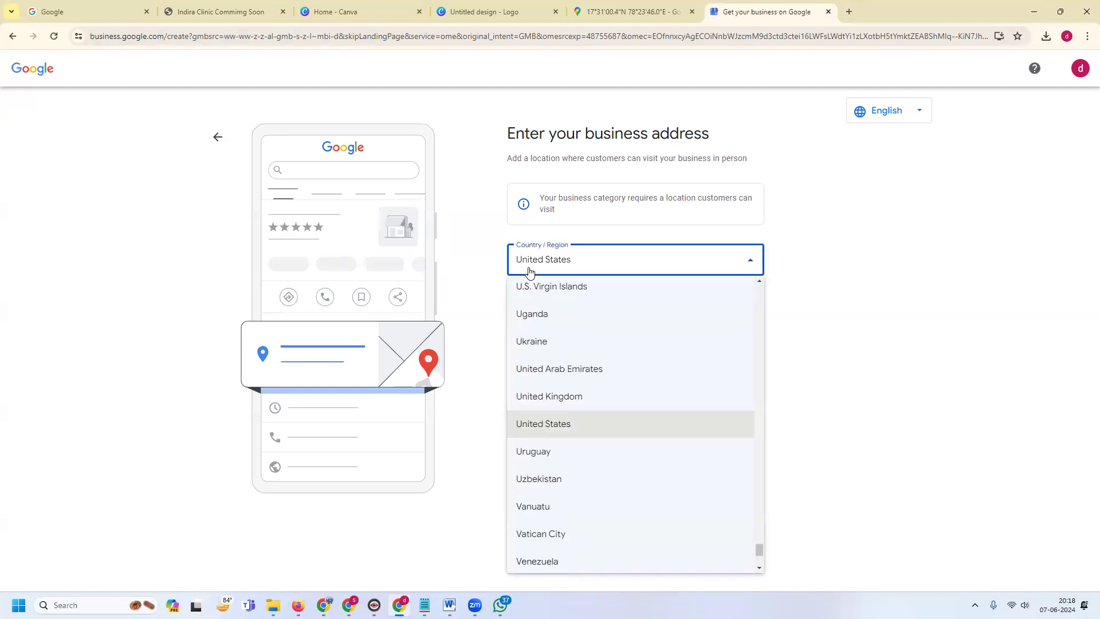
{"action": "key", "text": "i"}
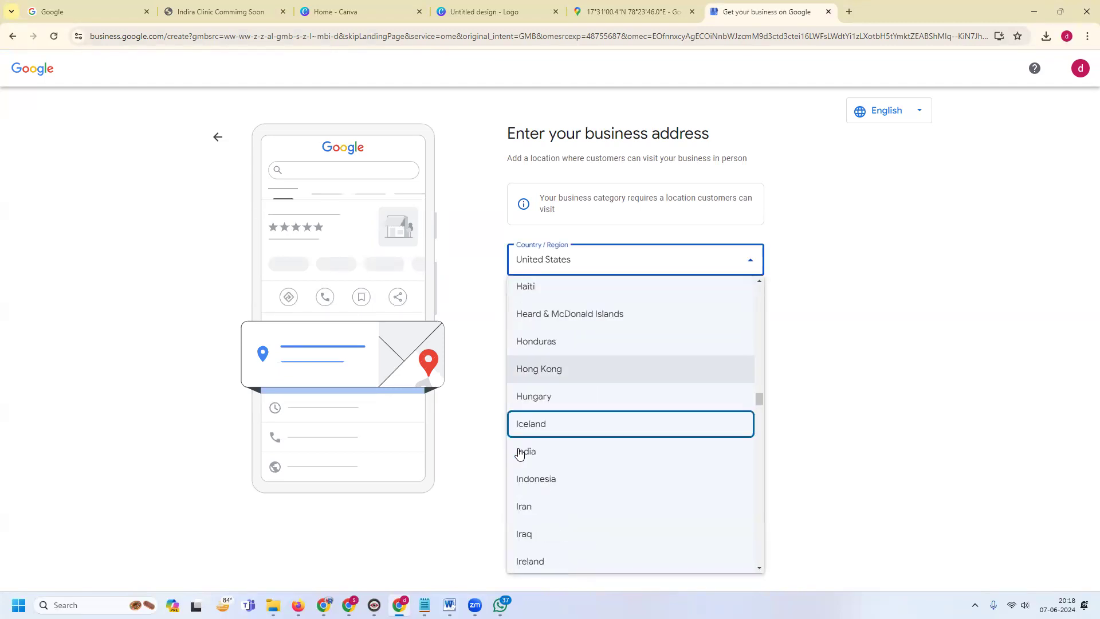
{"action": "left_click", "coordinate": [538, 453]}
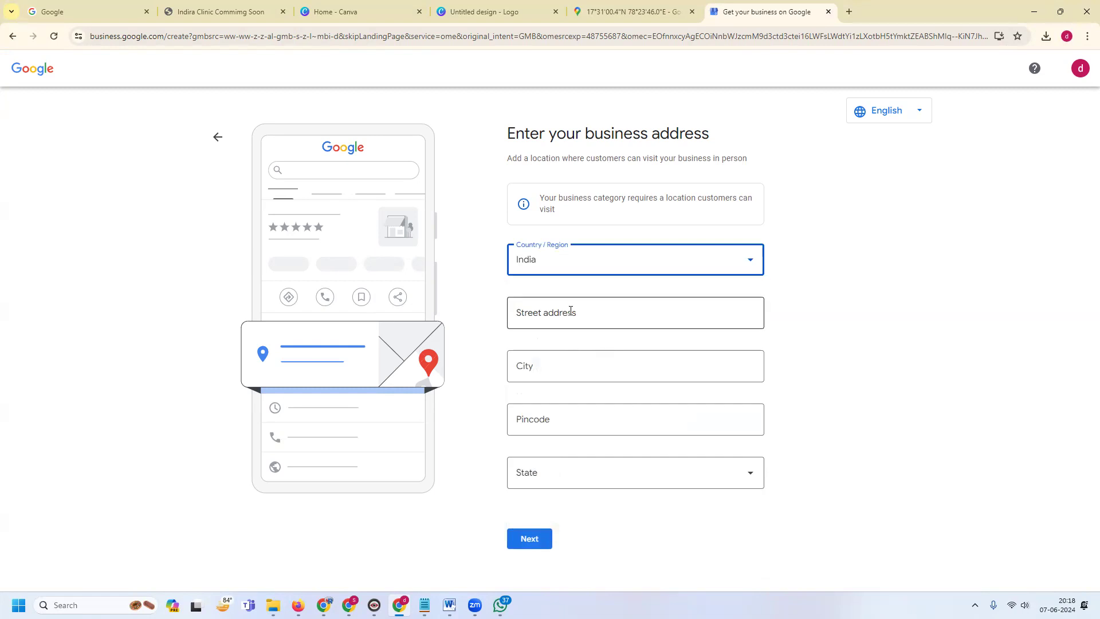
Check the clinic location on the map and copy its two address lines from Notepad.
{"action": "left_click", "coordinate": [626, 15]}
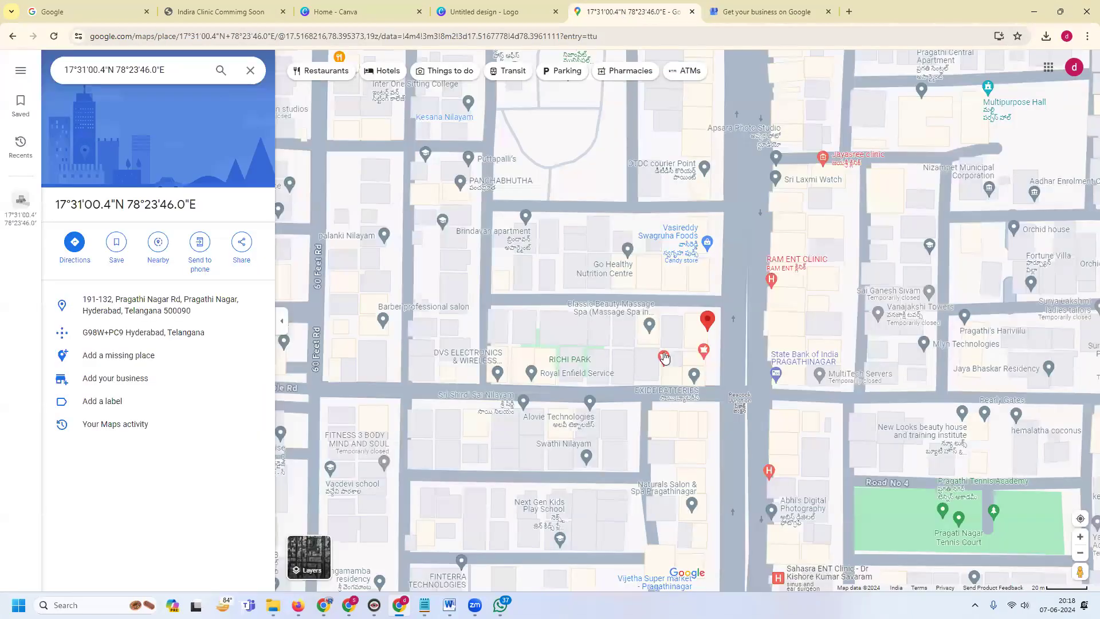
{"action": "scroll", "coordinate": [708, 343], "scroll_direction": "up", "scroll_amount": 4}
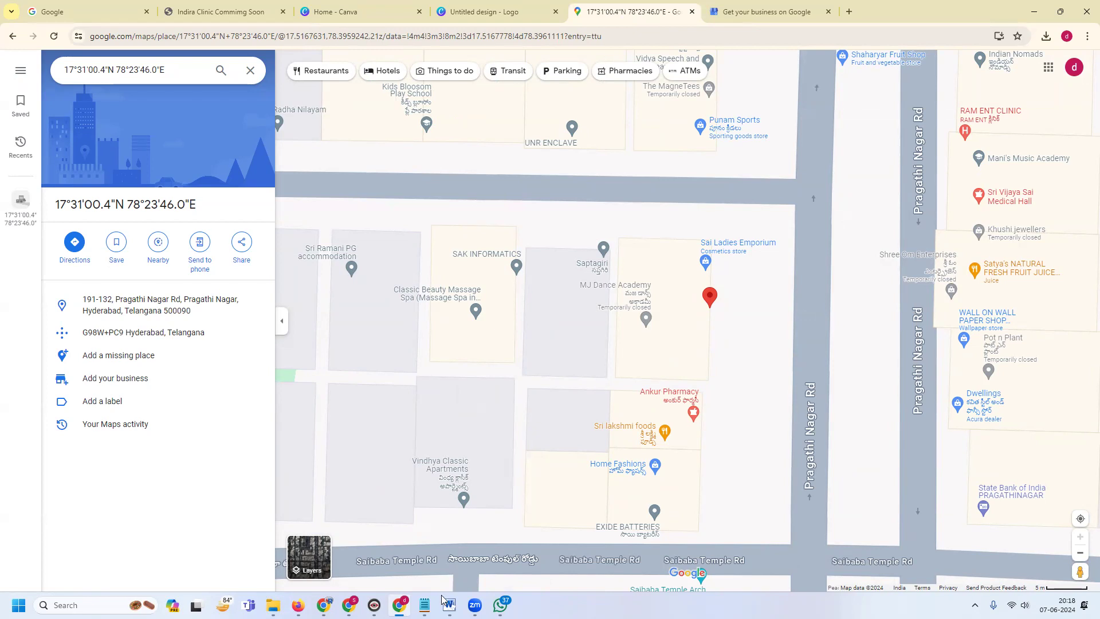
{"action": "left_click", "coordinate": [425, 605]}
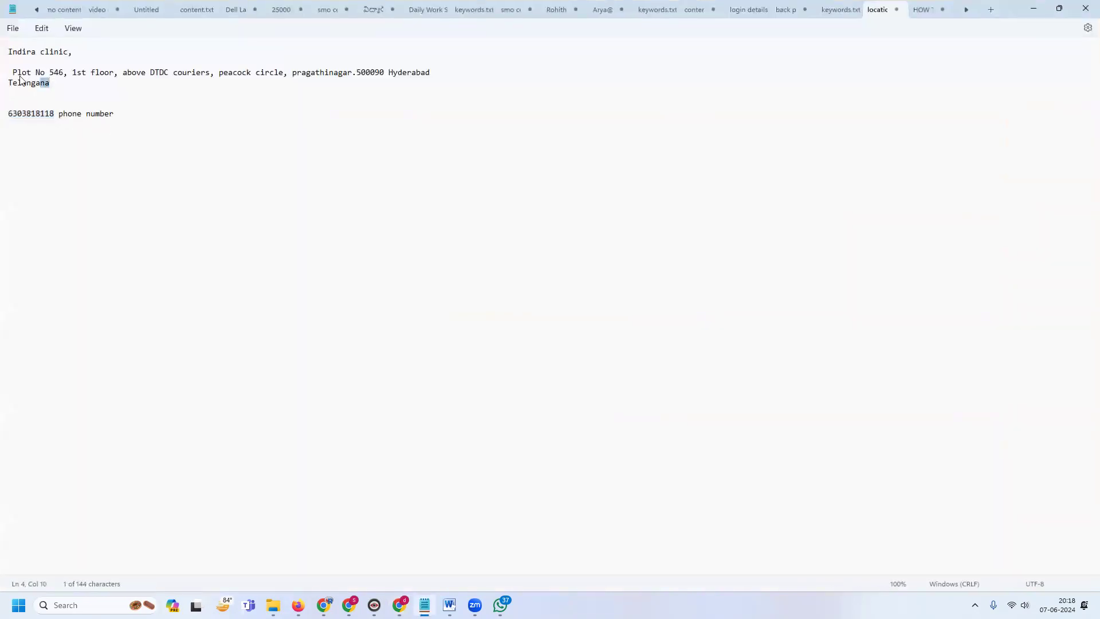
{"action": "left_click_drag", "start_coordinate": [54, 82], "coordinate": [13, 76]}
{"action": "key", "text": "alt+Tab"}
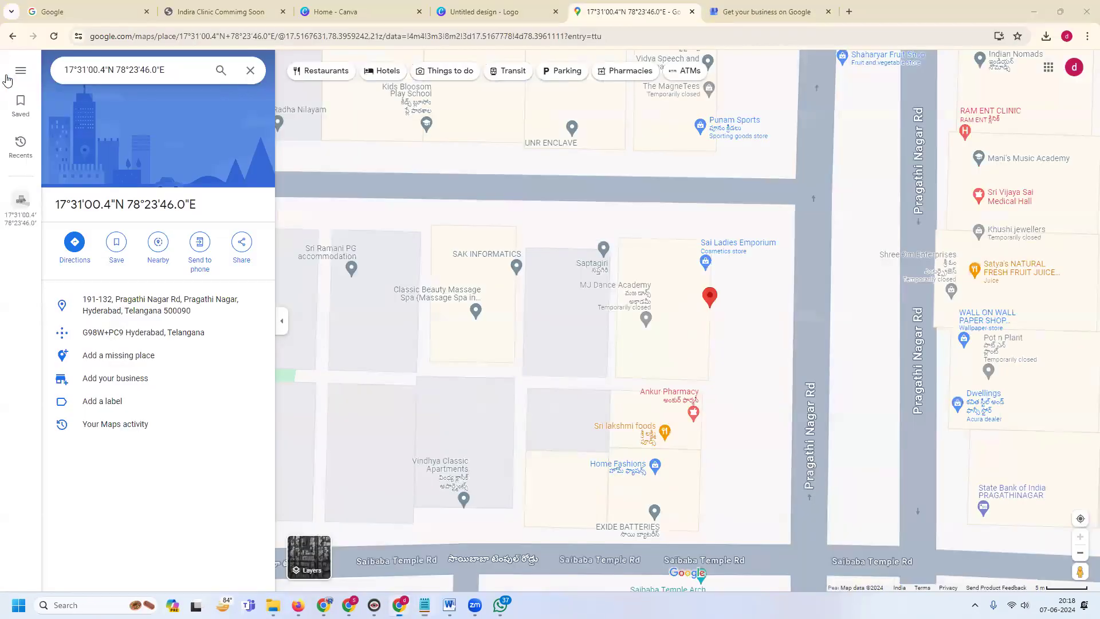
Paste the clinic address into Street address, dropping Telangana and moving Hyderabad to City.
{"action": "left_click", "coordinate": [768, 11]}
{"action": "left_click", "coordinate": [571, 315]}
{"action": "key", "text": "ctrl+v"}
{"action": "double_click", "coordinate": [718, 314]}
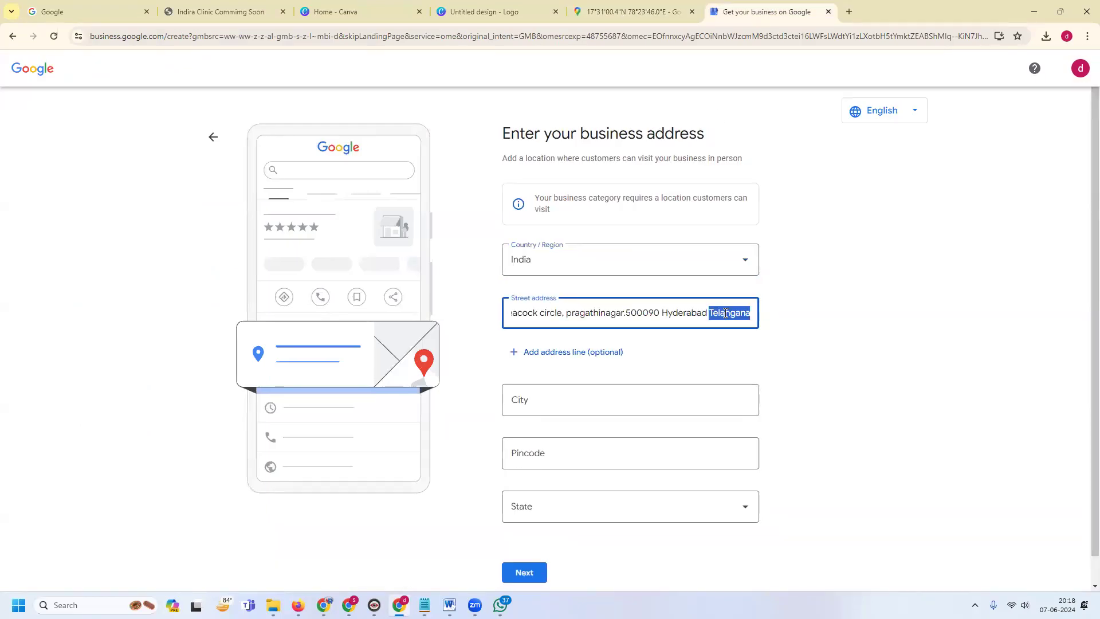
{"action": "key", "text": "BackSpace"}
{"action": "double_click", "coordinate": [720, 314]}
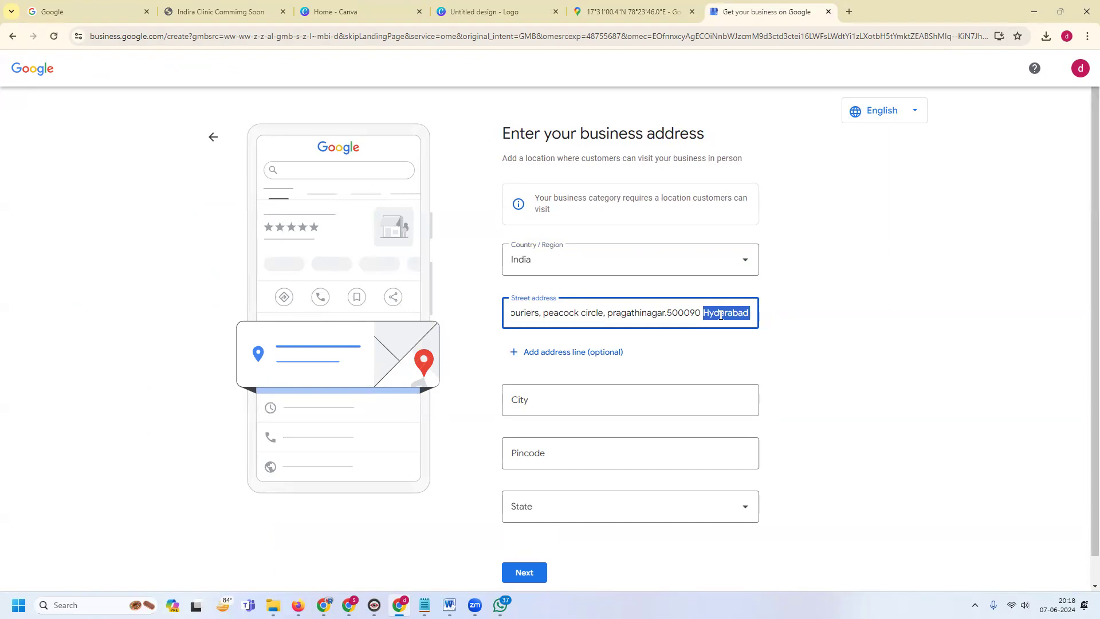
{"action": "key", "text": "ctrl+x"}
{"action": "left_click", "coordinate": [607, 399]}
{"action": "key", "text": "ctrl+v"}
Move the pincode 500090 from the street address into the Pincode field.
{"action": "left_click_drag", "start_coordinate": [732, 314], "coordinate": [781, 314]}
{"action": "double_click", "coordinate": [736, 313]}
{"action": "key", "text": "ctrl+x"}
{"action": "left_click", "coordinate": [543, 453]}
{"action": "key", "text": "ctrl+v"}
Set the state to Telangana.
{"action": "left_click", "coordinate": [540, 502]}
{"action": "scroll", "coordinate": [559, 346], "scroll_direction": "down", "scroll_amount": 5}
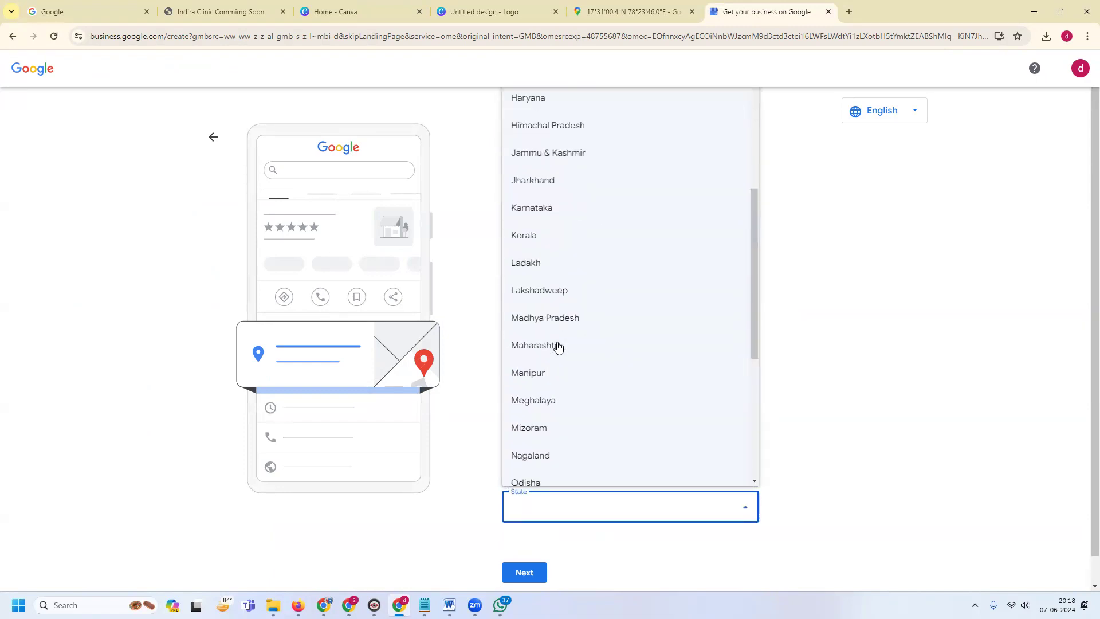
{"action": "scroll", "coordinate": [557, 352], "scroll_direction": "down", "scroll_amount": 5}
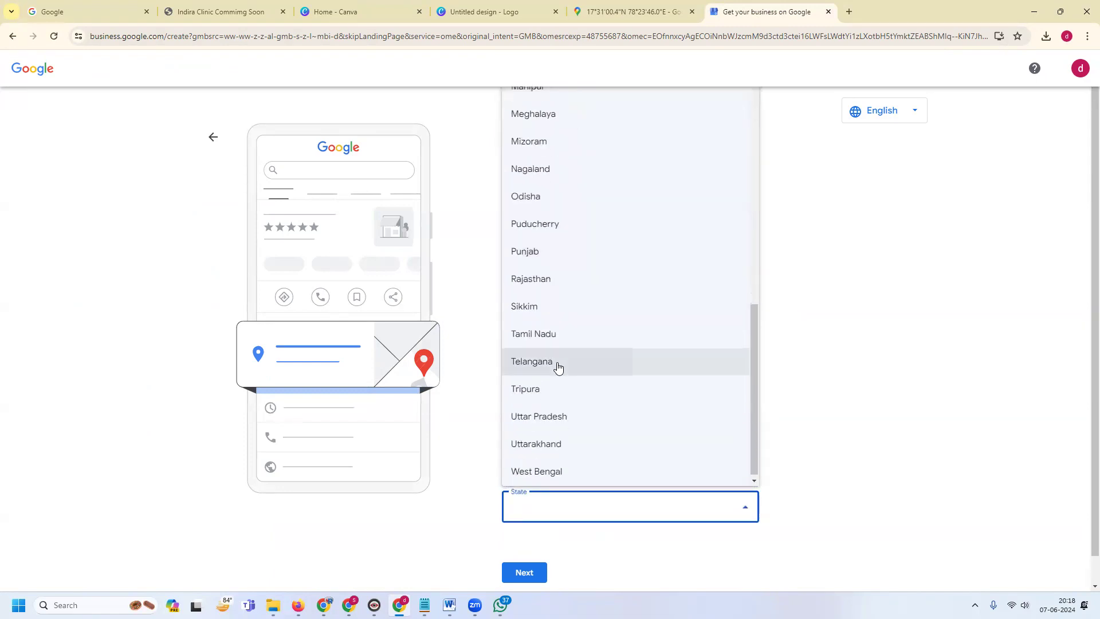
{"action": "left_click", "coordinate": [556, 366]}
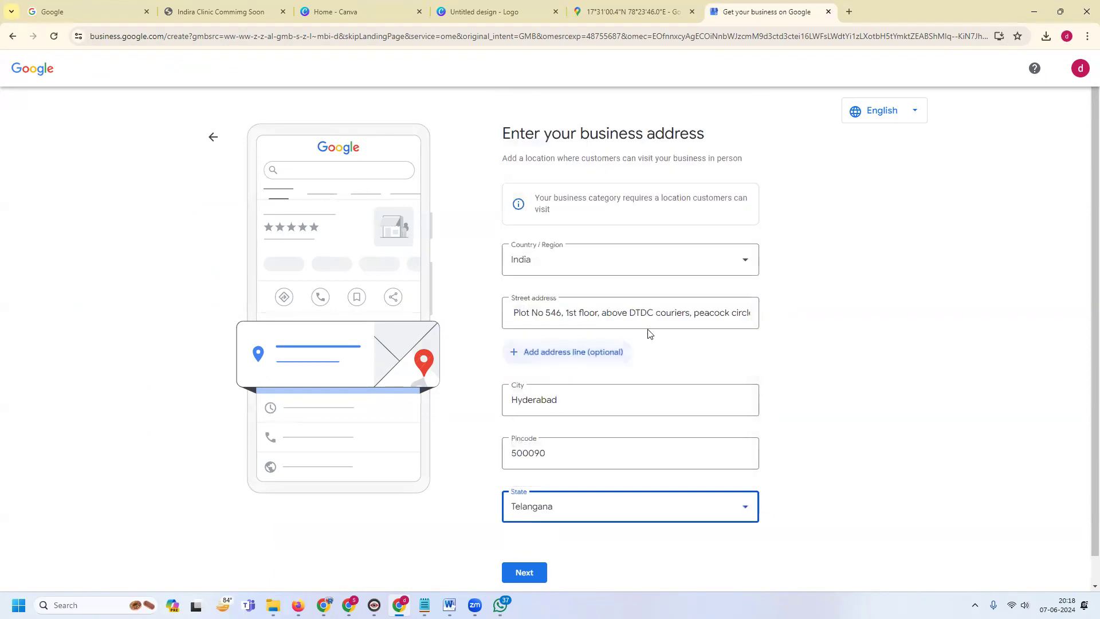
Move the locality into a second address line and correct it to 'Pragathi Nagar'.
{"action": "left_click", "coordinate": [609, 352]}
{"action": "left_click_drag", "start_coordinate": [694, 316], "coordinate": [789, 316]}
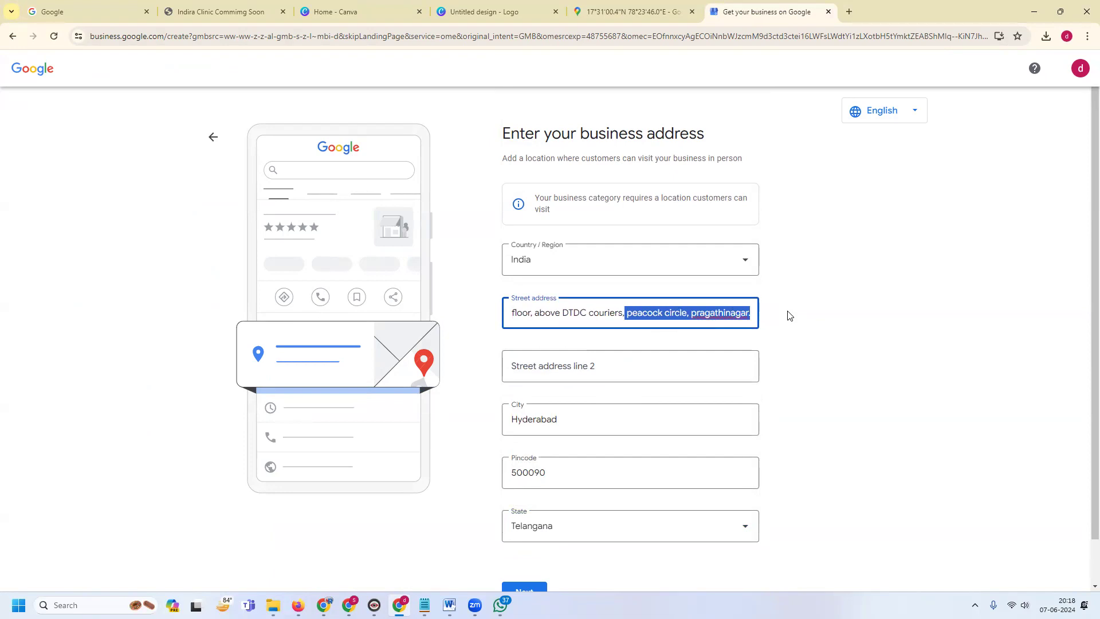
{"action": "key", "text": "ctrl+x"}
{"action": "left_click", "coordinate": [609, 361]}
{"action": "key", "text": "ctrl+v"}
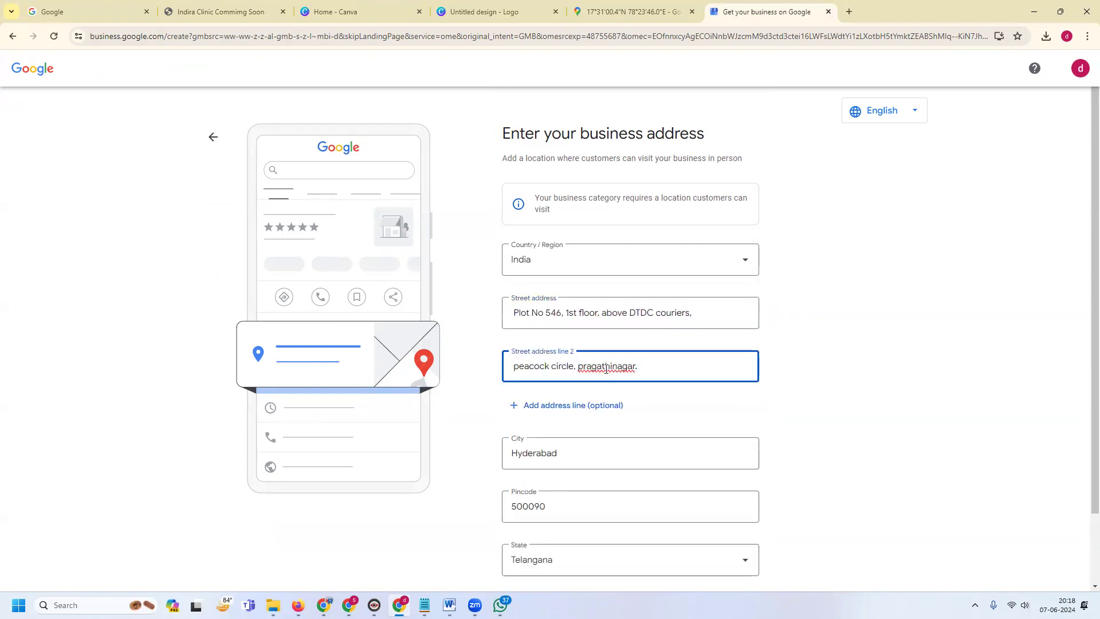
{"action": "left_click", "coordinate": [614, 365]}
{"action": "double_click", "coordinate": [627, 365]}
{"action": "type", "text": "Nagar"}
{"action": "left_click", "coordinate": [582, 365]}
{"action": "key", "text": "BackSpace"}
{"action": "type", "text": "P"}
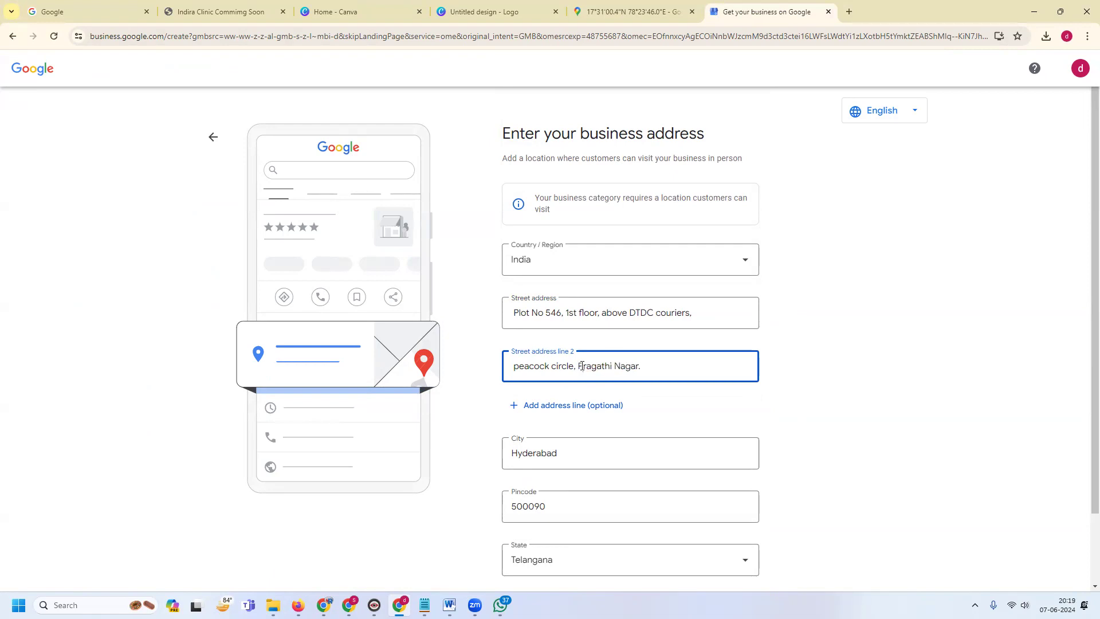
Submit the completed address.
{"action": "left_click", "coordinate": [785, 319]}
{"action": "scroll", "coordinate": [785, 319], "scroll_direction": "down", "scroll_amount": 1}
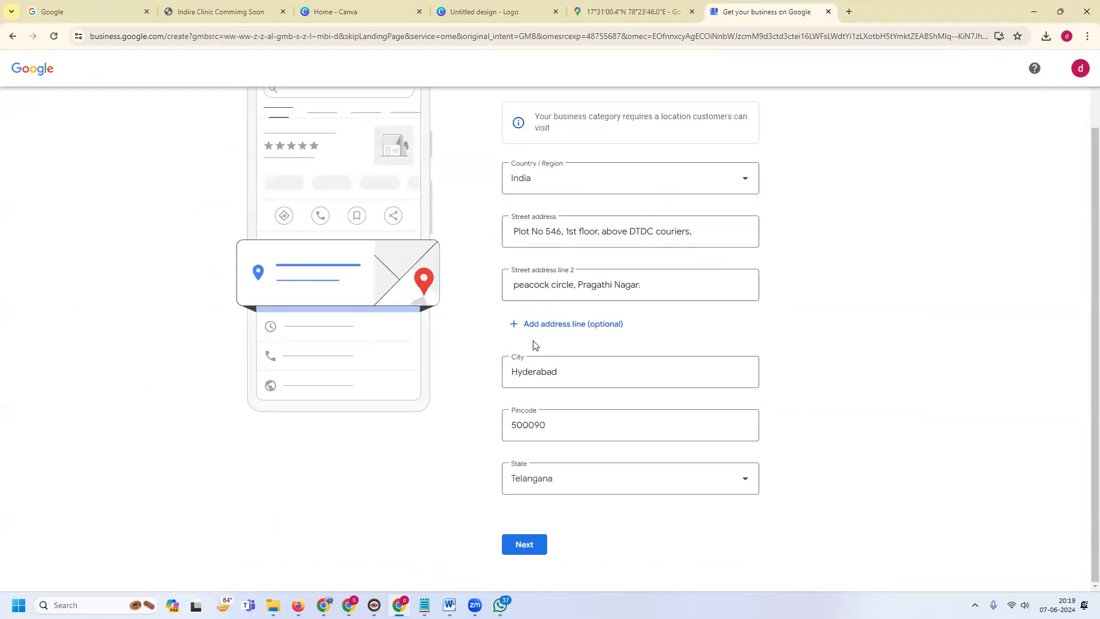
{"action": "left_click", "coordinate": [528, 544]}
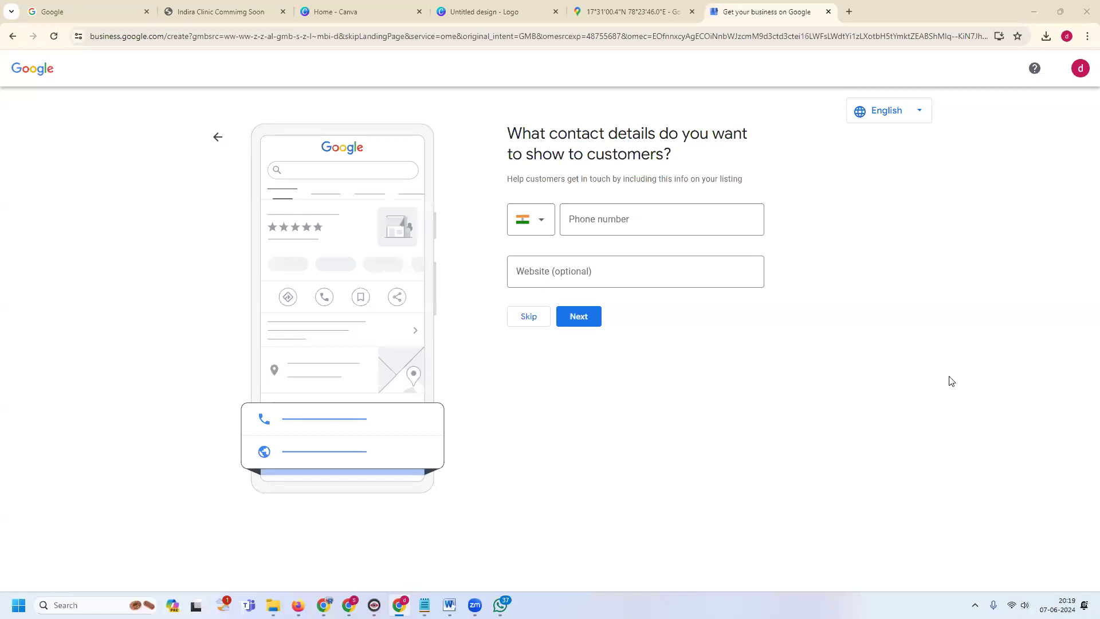
Enter the clinic's phone number, copied from Notepad, into Phone number.
{"action": "left_click", "coordinate": [424, 605]}
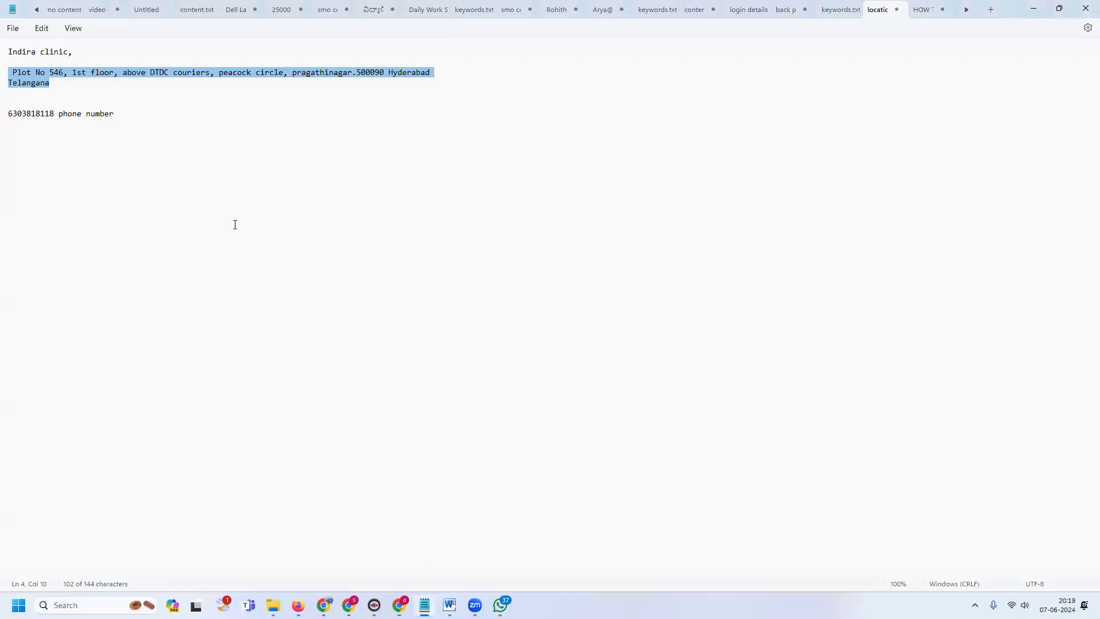
{"action": "double_click", "coordinate": [35, 112]}
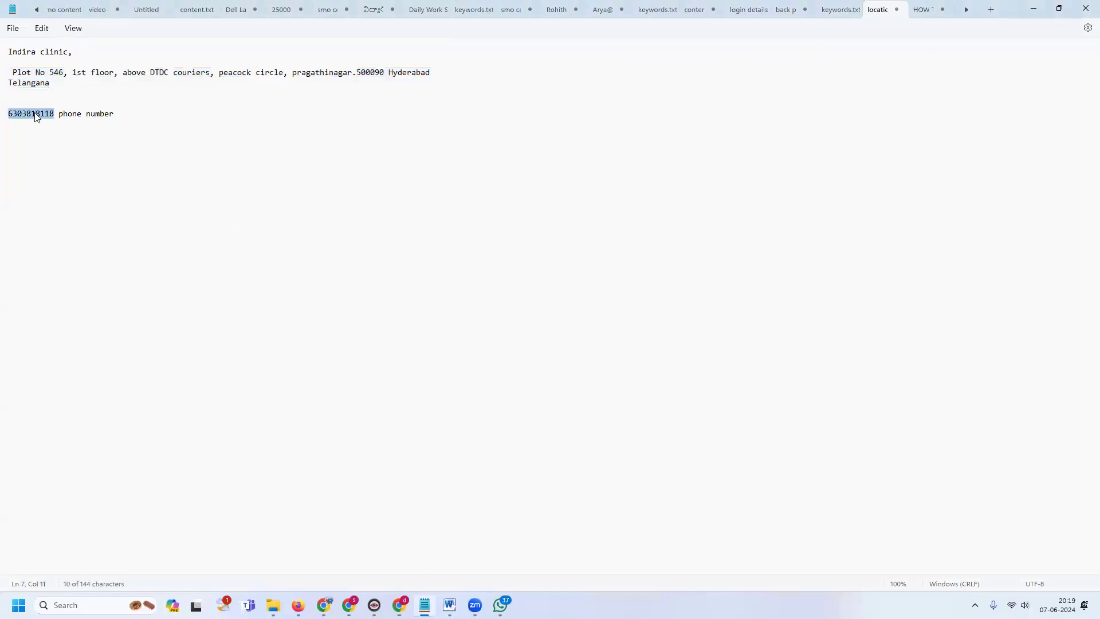
{"action": "key", "text": "alt+Tab"}
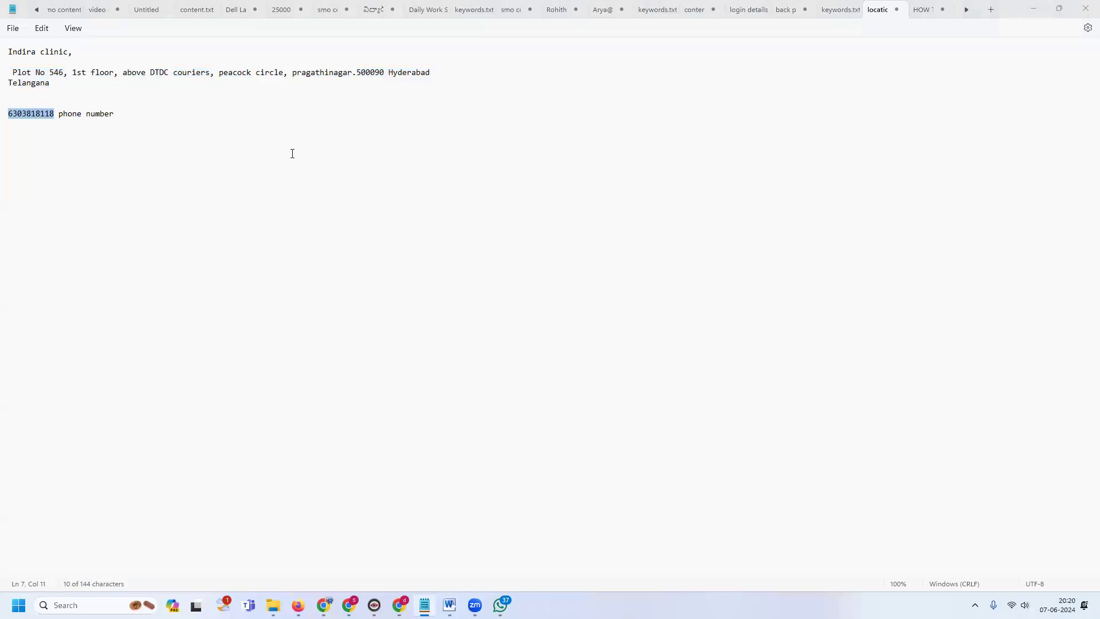
{"action": "key", "text": "alt+Tab"}
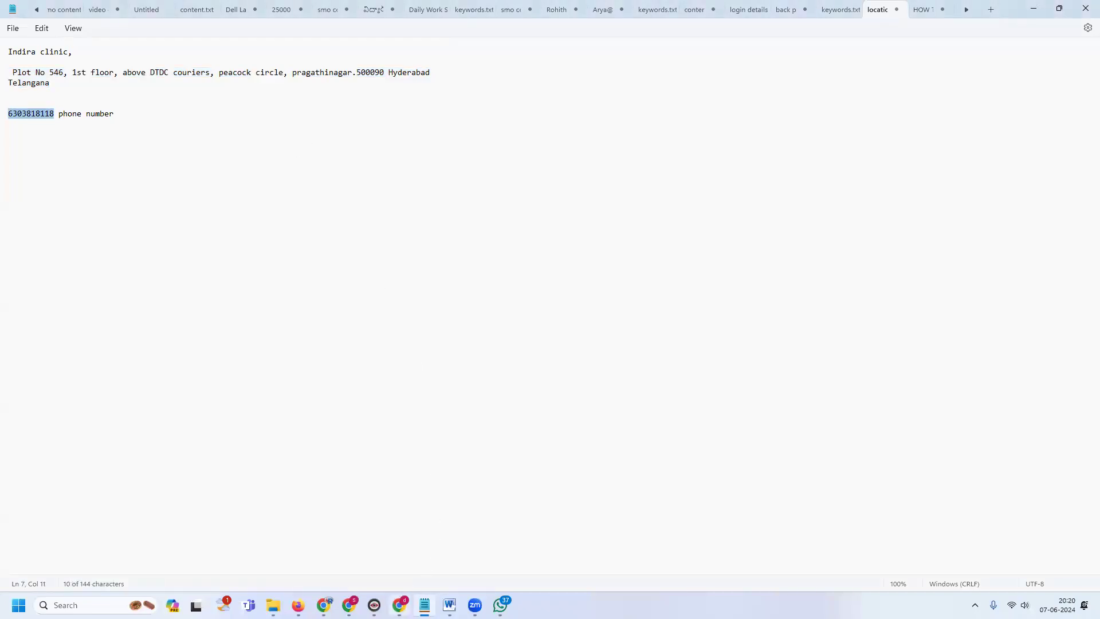
{"action": "left_click", "coordinate": [400, 605]}
{"action": "left_click", "coordinate": [593, 219]}
{"action": "key", "text": "ctrl+v"}
{"action": "left_click", "coordinate": [261, 12]}
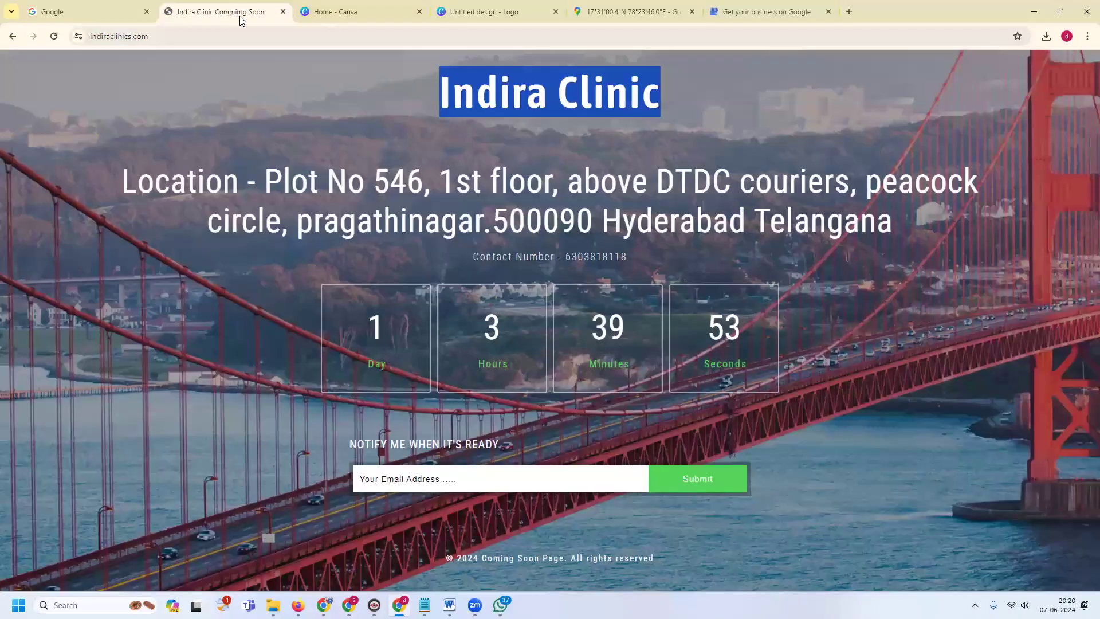
{"action": "left_click", "coordinate": [246, 38]}
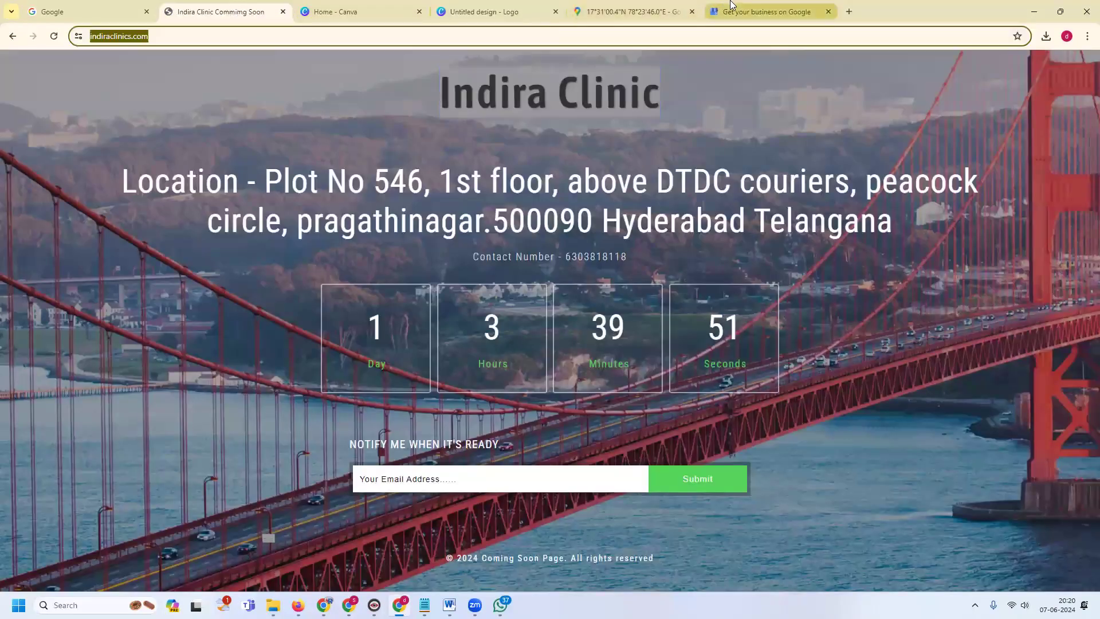
{"action": "left_click", "coordinate": [763, 11]}
{"action": "left_click", "coordinate": [542, 279]}
{"action": "key", "text": "ctrl+v"}
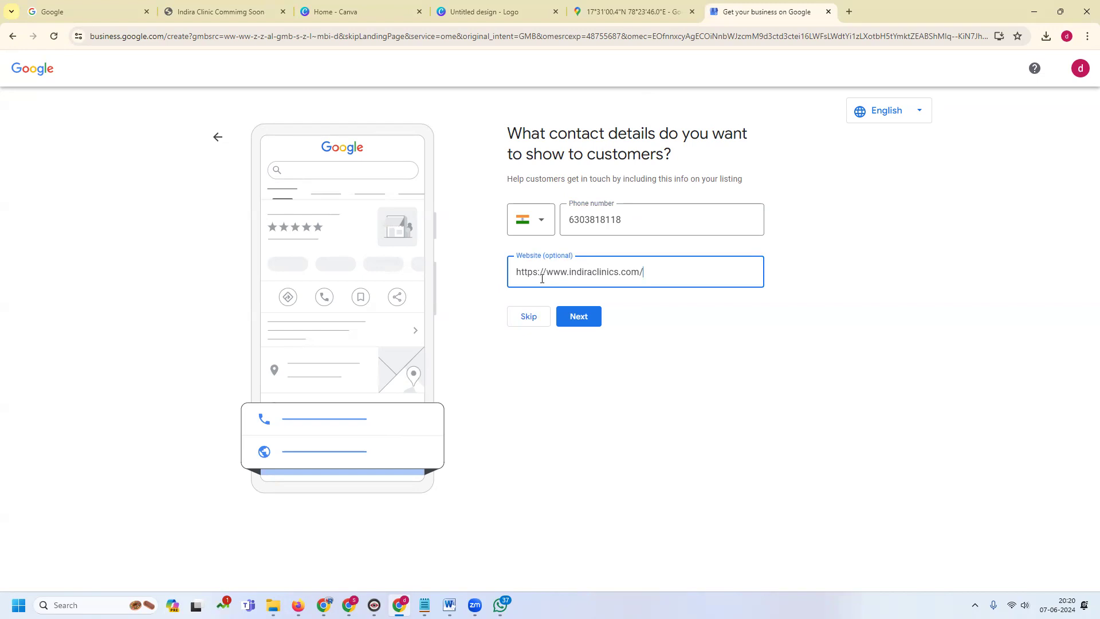
{"action": "left_click", "coordinate": [205, 8]}
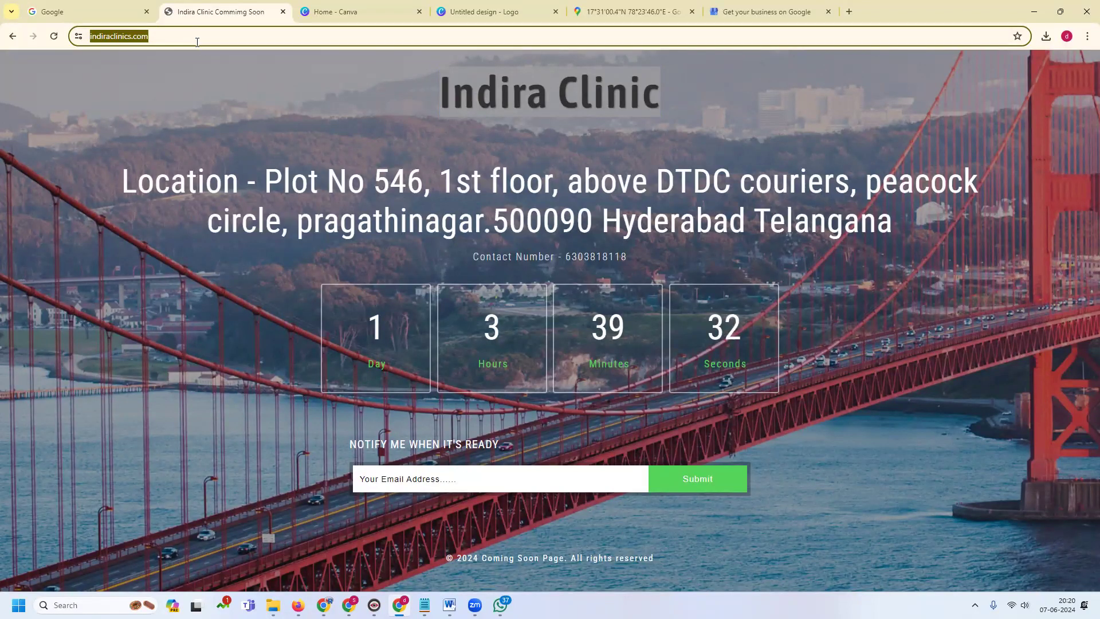
{"action": "left_click", "coordinate": [738, 8]}
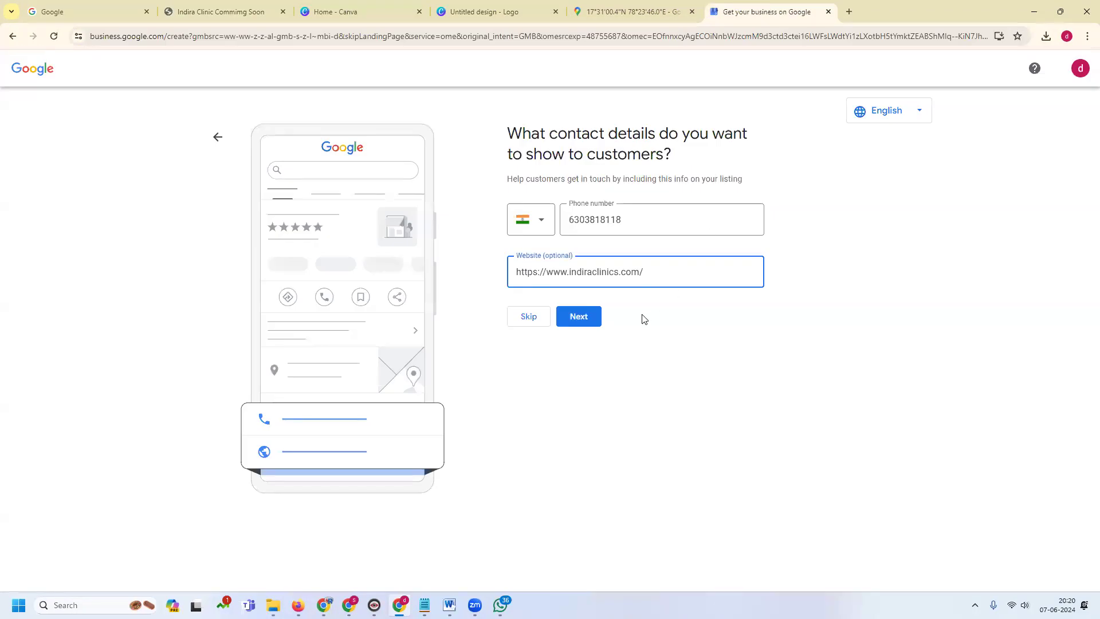
{"action": "left_click", "coordinate": [586, 323]}
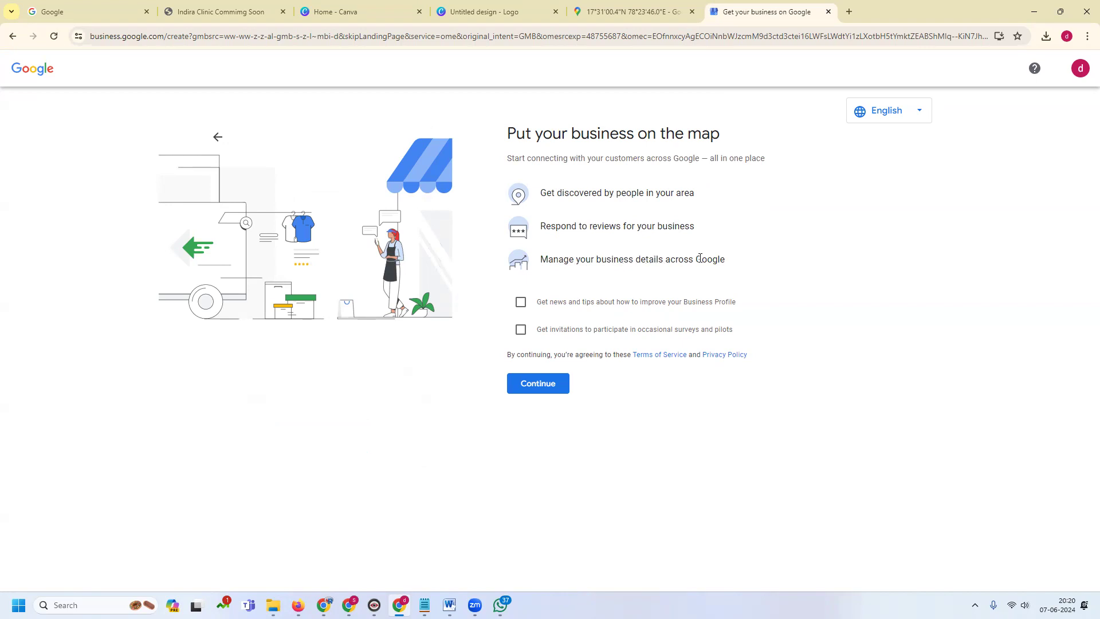
Opt in to news and survey invitations, then switch verification from Phone code to Email code.
{"action": "left_click", "coordinate": [522, 313]}
{"action": "left_click", "coordinate": [521, 331]}
{"action": "left_click", "coordinate": [534, 387]}
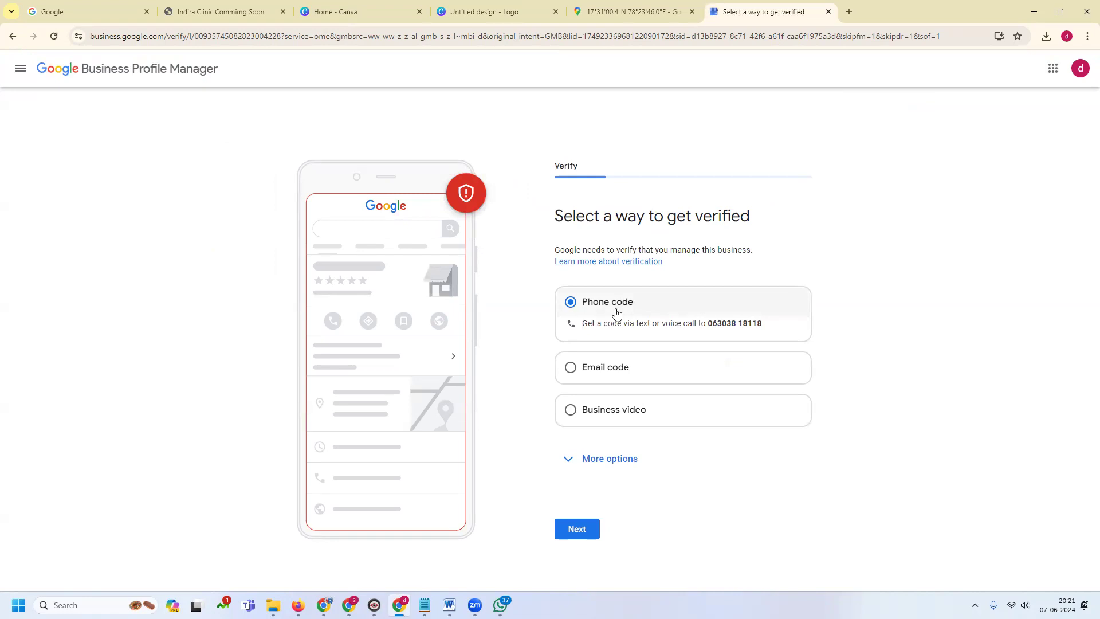
{"action": "left_click", "coordinate": [577, 530]}
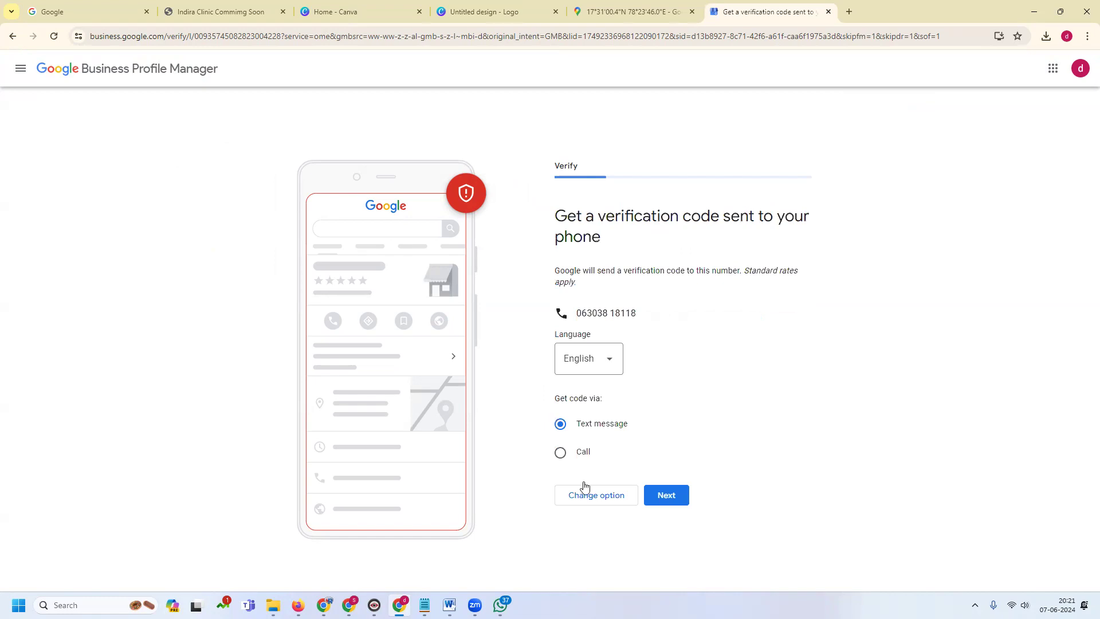
{"action": "left_click", "coordinate": [659, 495]}
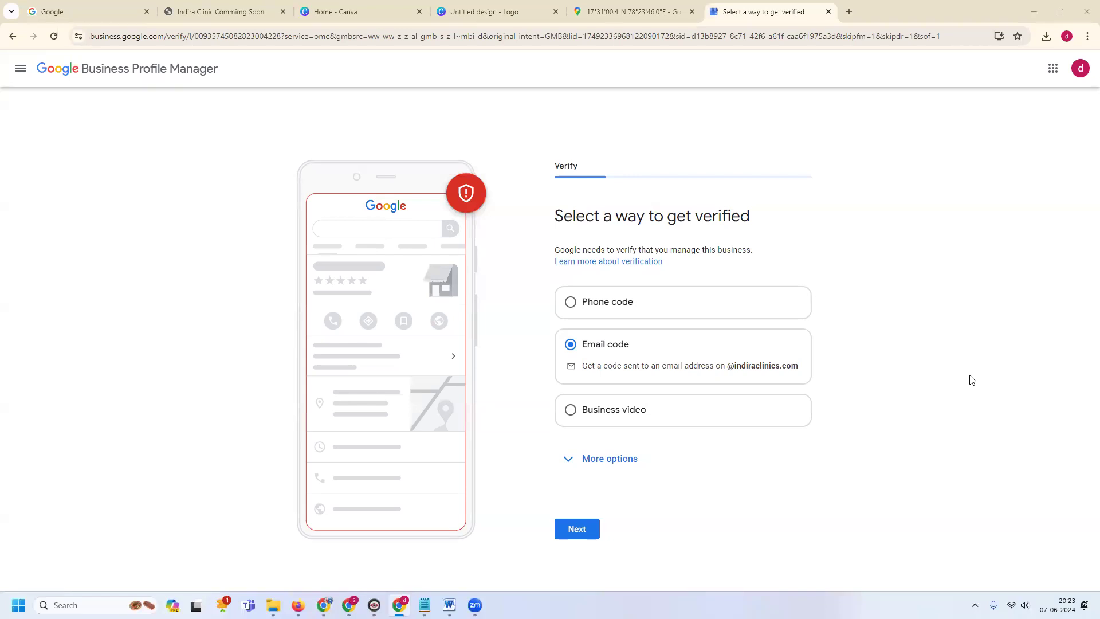
Send the 5-digit verification code to the pre-filled clinic email address.
{"action": "left_click", "coordinate": [577, 531]}
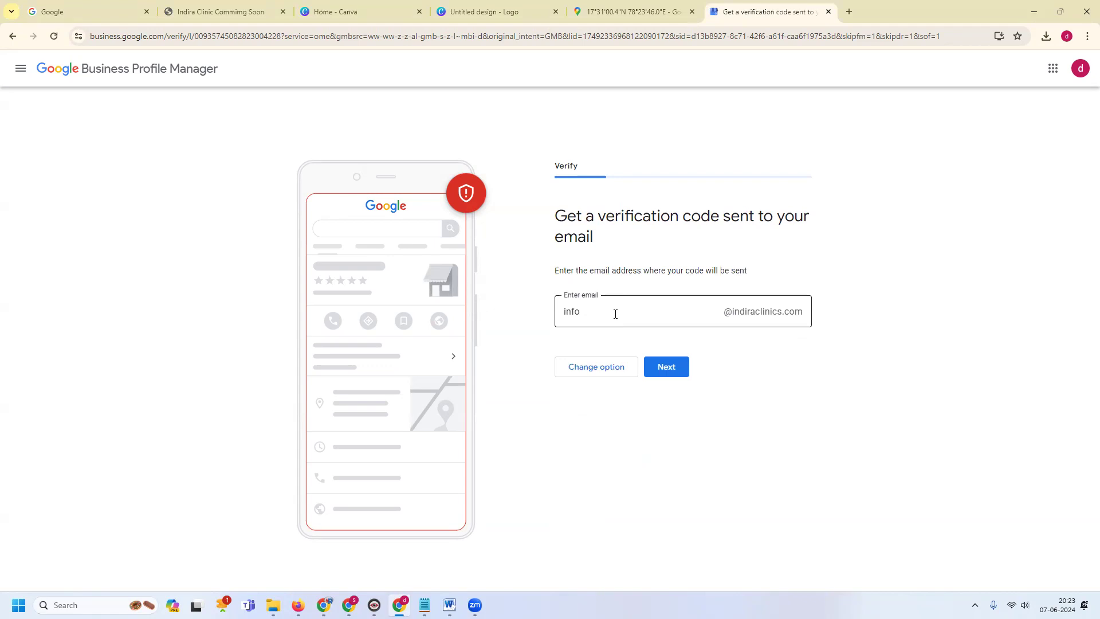
{"action": "left_click", "coordinate": [659, 367]}
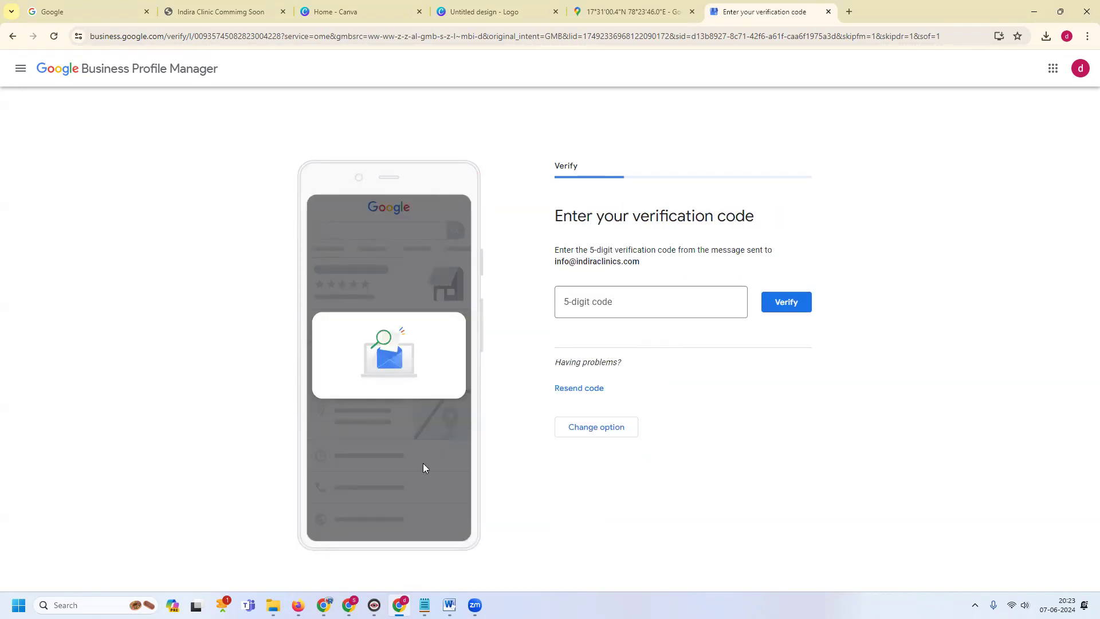
Refresh the Roundcube inbox, copy the code from the Google verification email and return to Chrome.
{"action": "left_click", "coordinate": [324, 605]}
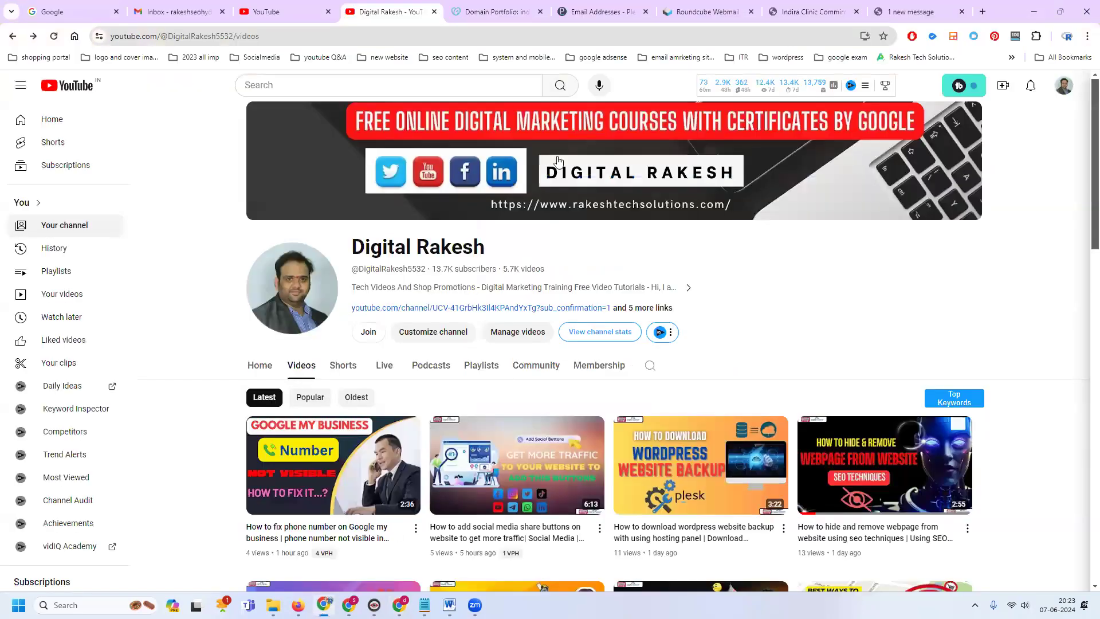
{"action": "left_click", "coordinate": [694, 8]}
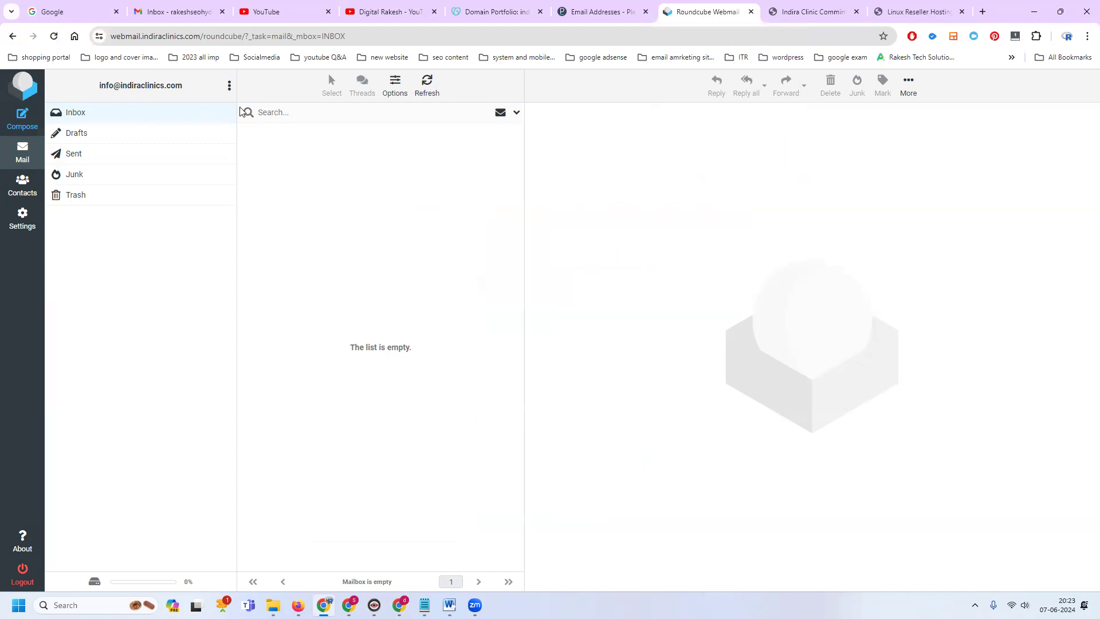
{"action": "left_click", "coordinate": [427, 82]}
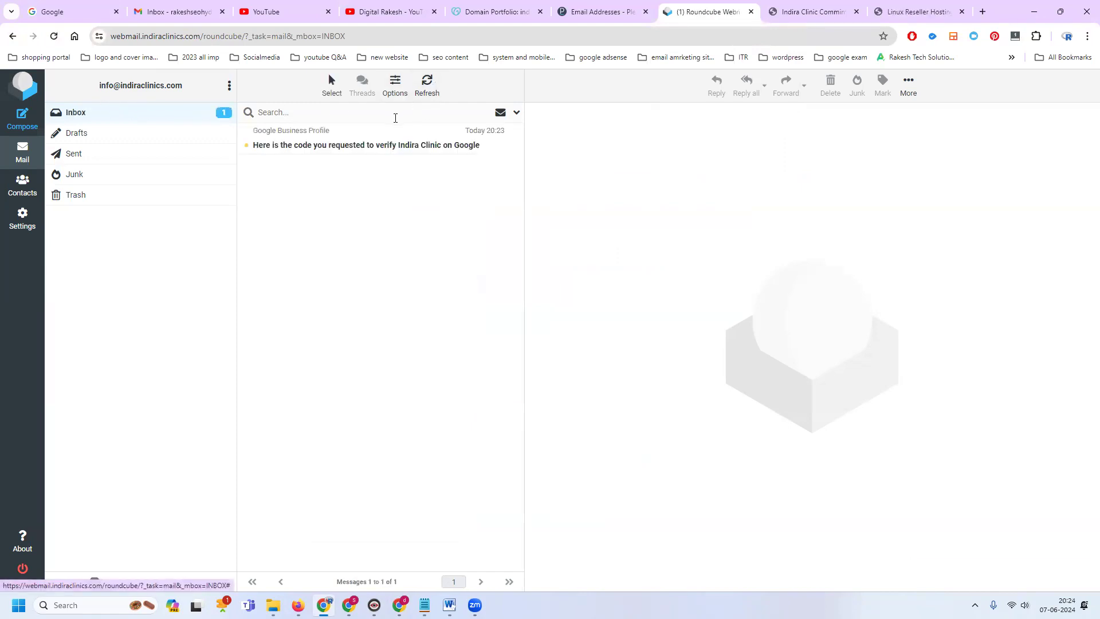
{"action": "left_click", "coordinate": [393, 132]}
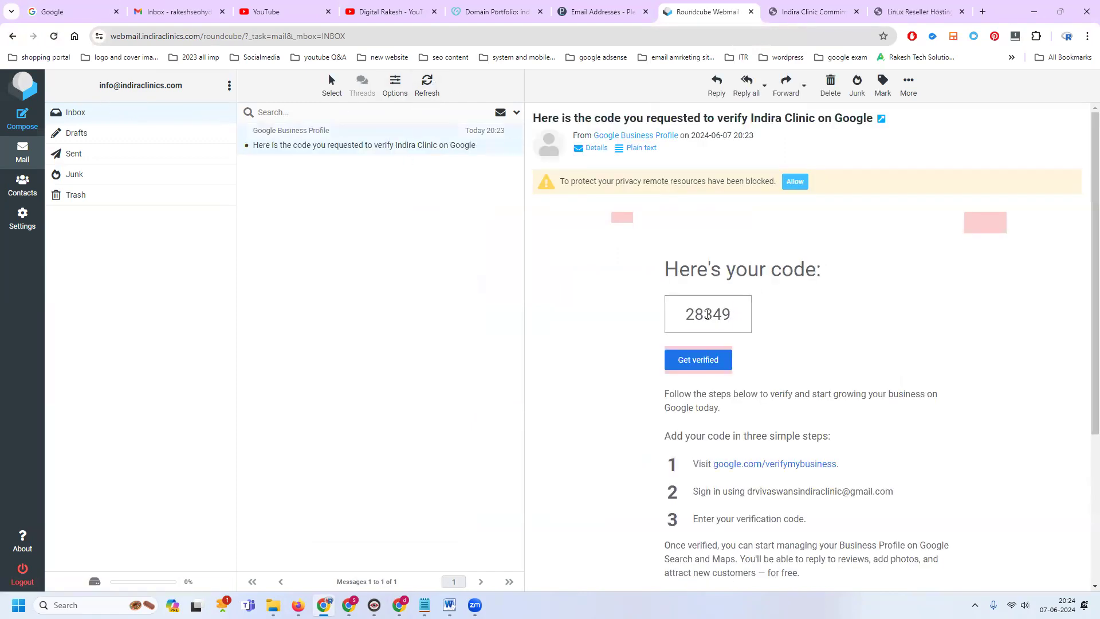
{"action": "double_click", "coordinate": [708, 314]}
{"action": "key", "text": "ctrl+c"}
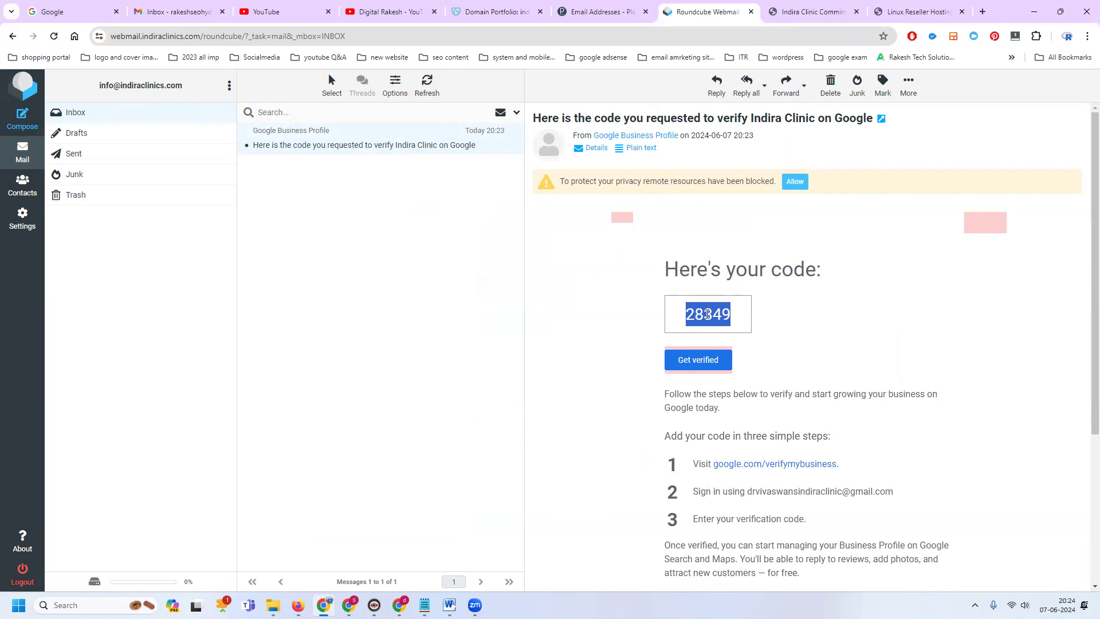
{"action": "key", "text": "alt+Tab"}
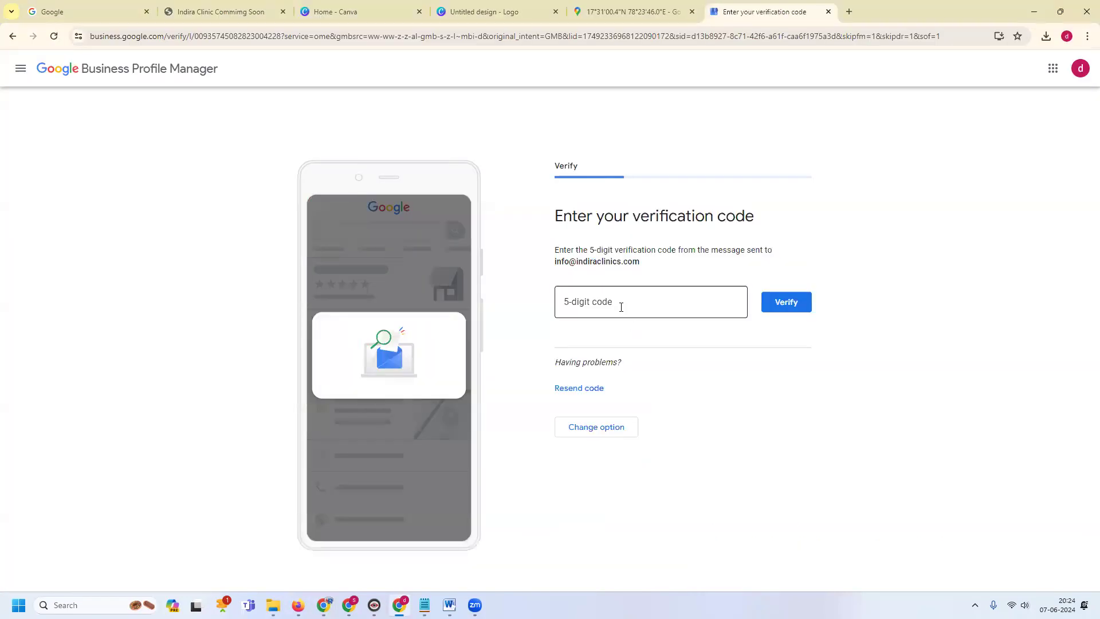
Paste the emailed 5-digit code into the Verify page and submit it.
{"action": "left_click", "coordinate": [621, 307]}
{"action": "key", "text": "ctrl+v"}
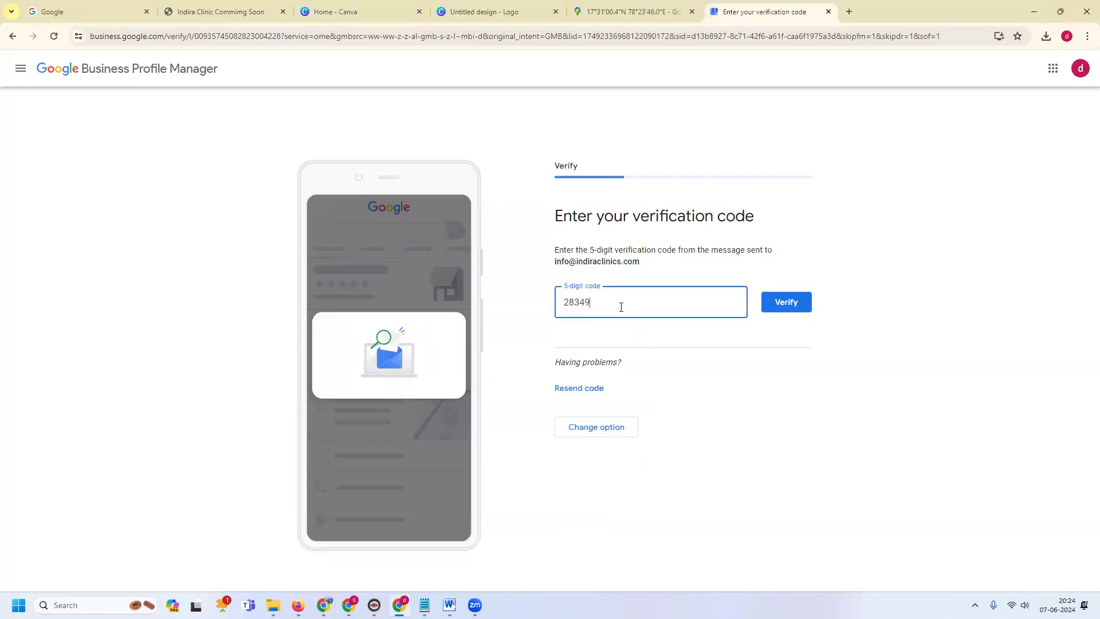
{"action": "left_click", "coordinate": [784, 304]}
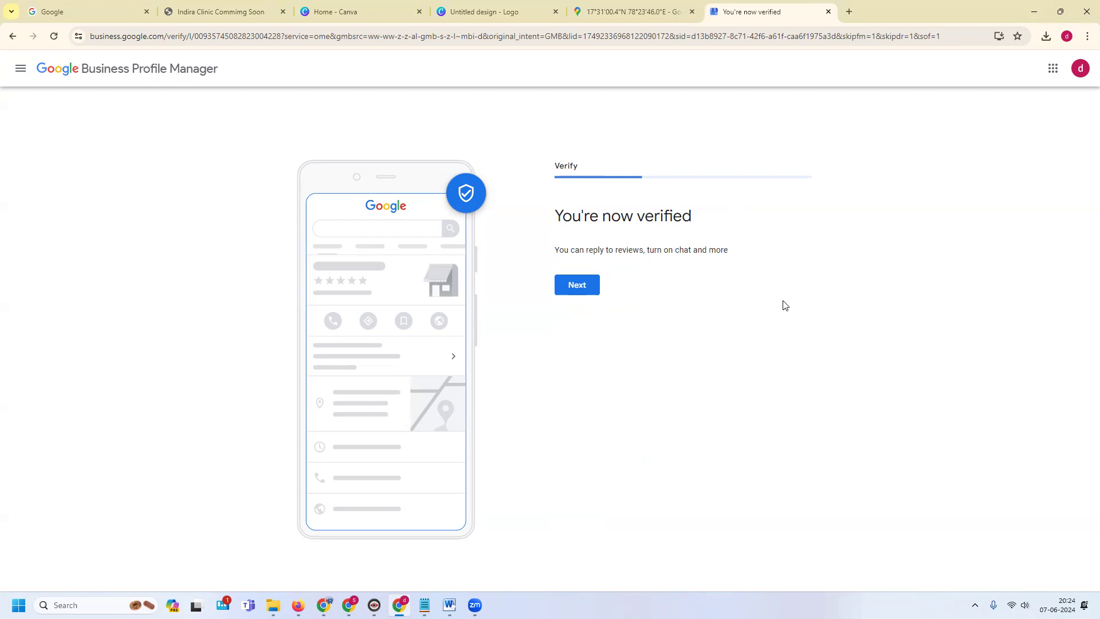
Mark Sunday open with hours 10:00 AM to 9:00 PM, copied from Monday.
{"action": "left_click", "coordinate": [584, 286]}
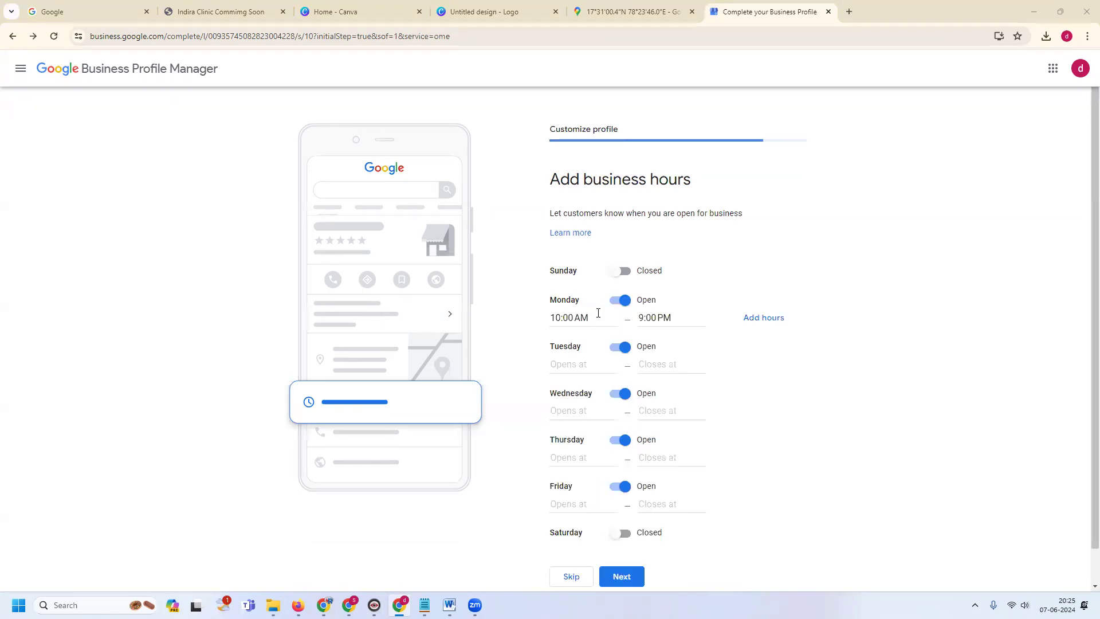
{"action": "left_click", "coordinate": [619, 271]}
{"action": "left_click", "coordinate": [578, 335]}
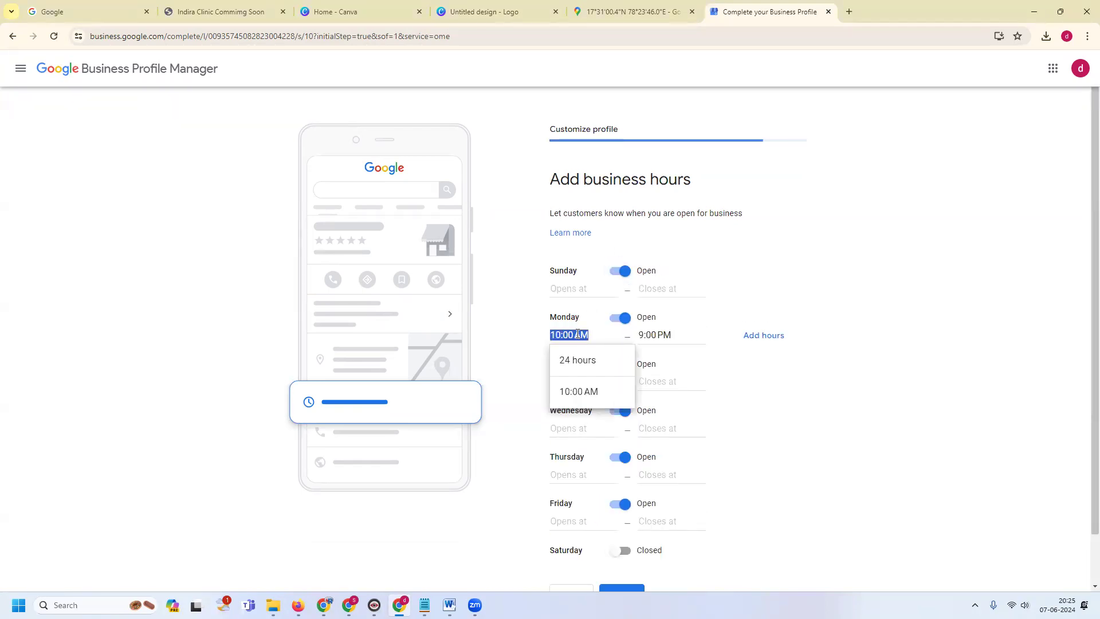
{"action": "left_click", "coordinate": [573, 292]}
{"action": "type", "text": "10:00 AM"}
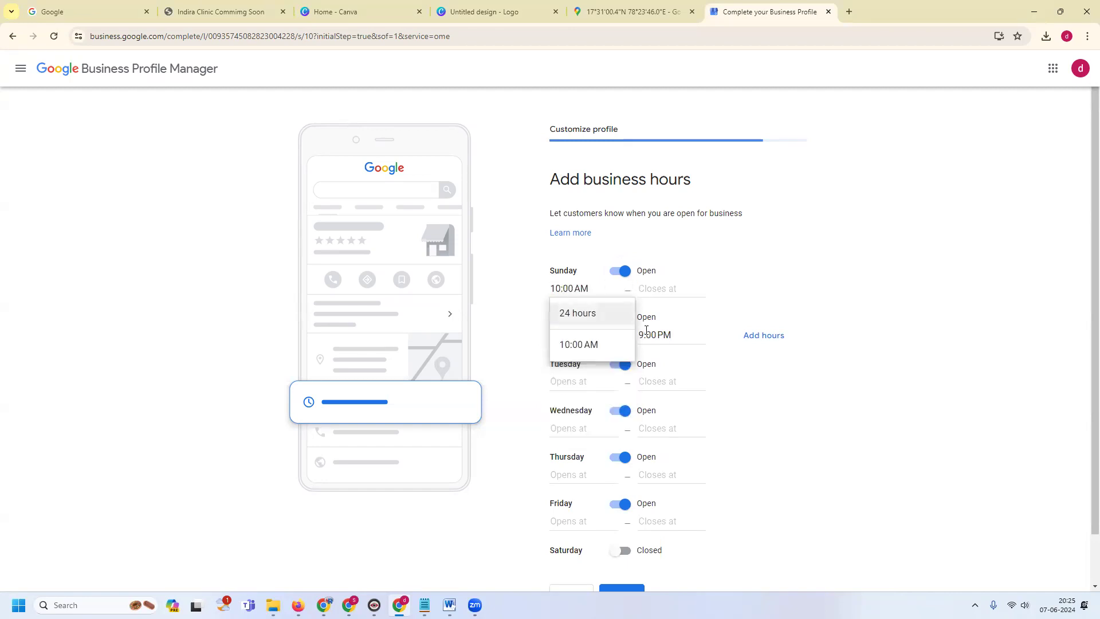
{"action": "left_click", "coordinate": [646, 332]}
{"action": "left_click", "coordinate": [669, 293]}
{"action": "type", "text": "9:00 PM"}
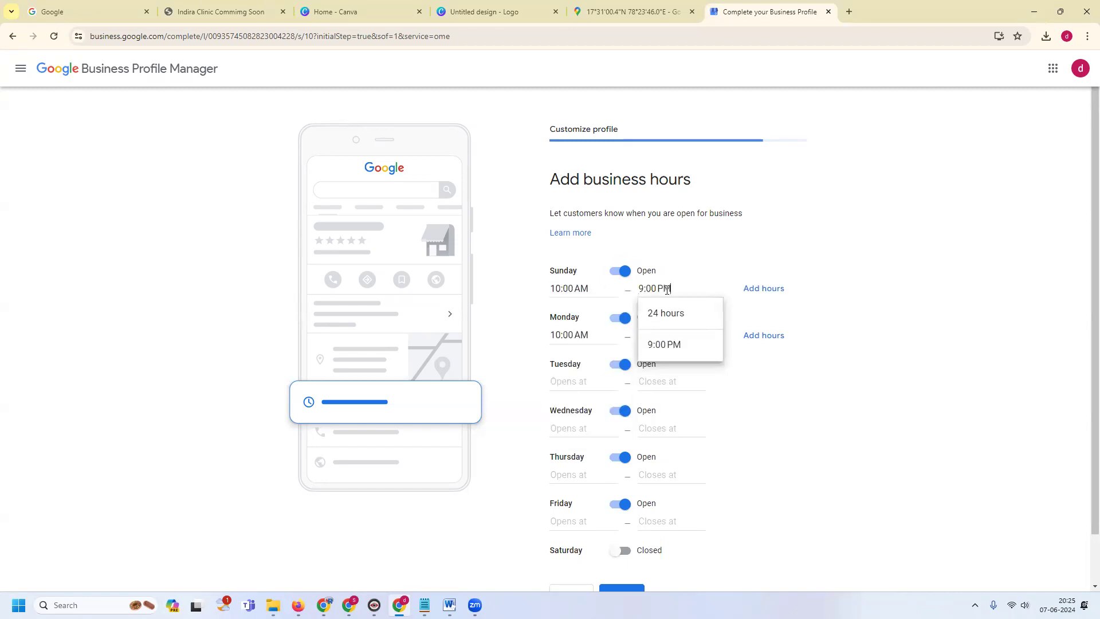
{"action": "left_click", "coordinate": [871, 302]}
Set 9:00 PM closing for Tuesday through Saturday, marking Saturday open.
{"action": "left_click", "coordinate": [656, 381]}
{"action": "type", "text": "9:00 PM"}
{"action": "left_click", "coordinate": [735, 413]}
{"action": "left_click", "coordinate": [659, 428]}
{"action": "type", "text": "9:00 PM"}
{"action": "left_click", "coordinate": [853, 421]}
{"action": "left_click", "coordinate": [702, 481]}
{"action": "type", "text": "9:00 PM"}
{"action": "scroll", "coordinate": [890, 408], "scroll_direction": "down", "scroll_amount": 1}
{"action": "left_click", "coordinate": [665, 465]}
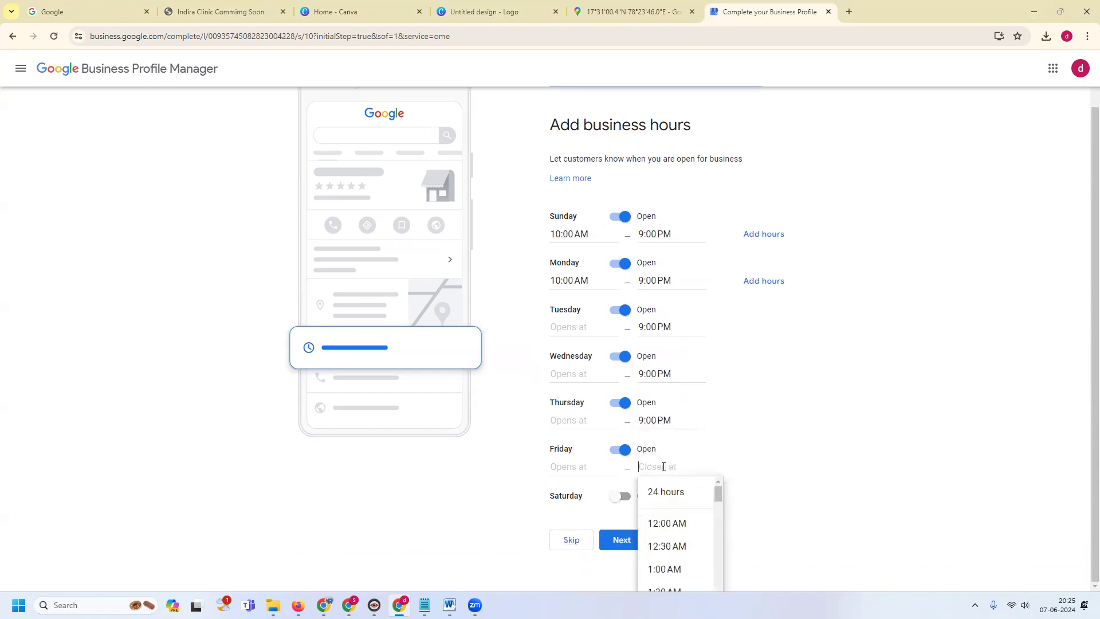
{"action": "type", "text": "9:00 PM"}
{"action": "left_click", "coordinate": [778, 492]}
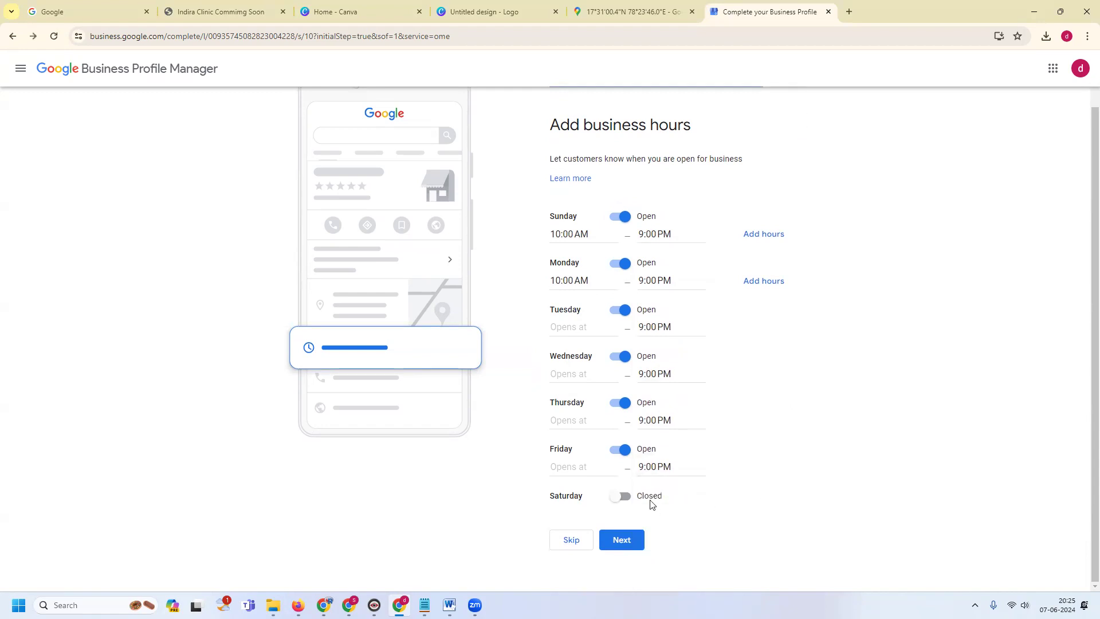
{"action": "left_click", "coordinate": [624, 496]}
{"action": "left_click", "coordinate": [679, 514]}
{"action": "type", "text": "9:00 PM"}
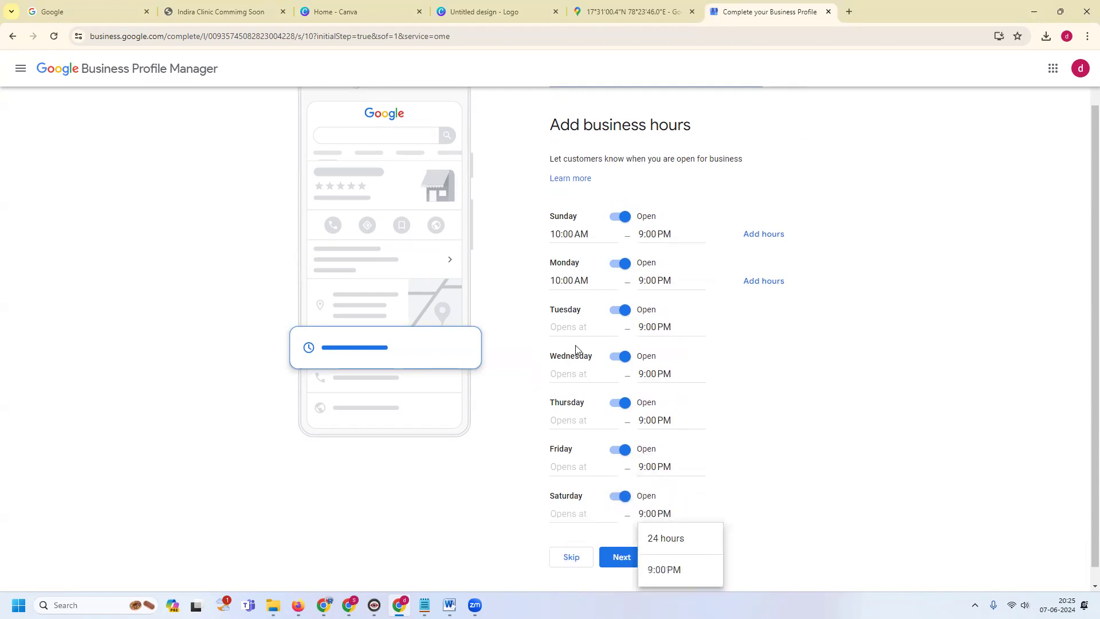
Set 10:00 AM opening for Tuesday through Saturday and save the weekly hours.
{"action": "left_click", "coordinate": [569, 282]}
{"action": "key", "text": "ctrl+c"}
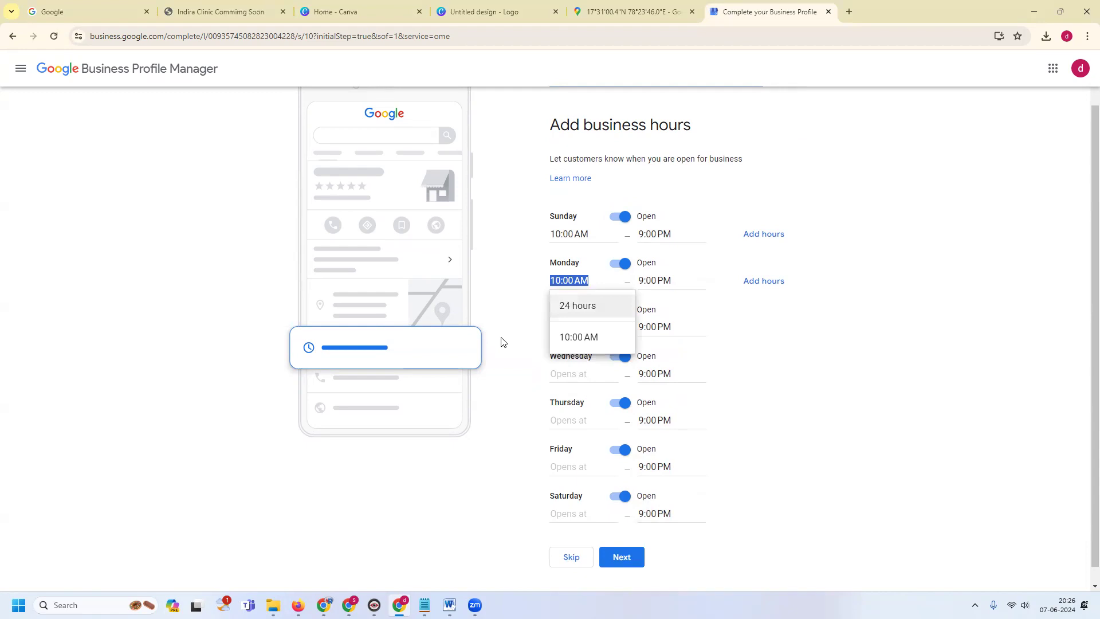
{"action": "left_click", "coordinate": [567, 348]}
{"action": "left_click", "coordinate": [565, 327]}
{"action": "key", "text": "ctrl+v"}
{"action": "left_click", "coordinate": [519, 343]}
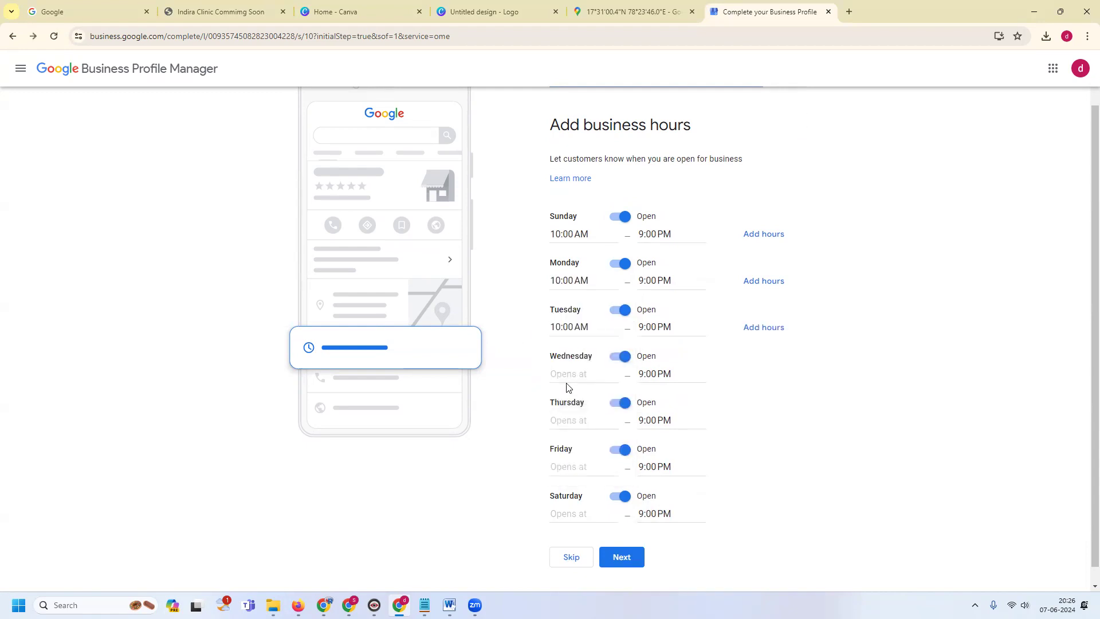
{"action": "left_click", "coordinate": [571, 376]}
{"action": "key", "text": "ctrl+v"}
{"action": "left_click", "coordinate": [527, 380]}
{"action": "left_click", "coordinate": [553, 424]}
{"action": "key", "text": "ctrl+v"}
{"action": "left_click", "coordinate": [532, 420]}
{"action": "left_click", "coordinate": [567, 470]}
{"action": "key", "text": "ctrl+v"}
{"action": "left_click", "coordinate": [522, 461]}
{"action": "left_click", "coordinate": [561, 510]}
{"action": "key", "text": "ctrl+v"}
{"action": "left_click", "coordinate": [522, 488]}
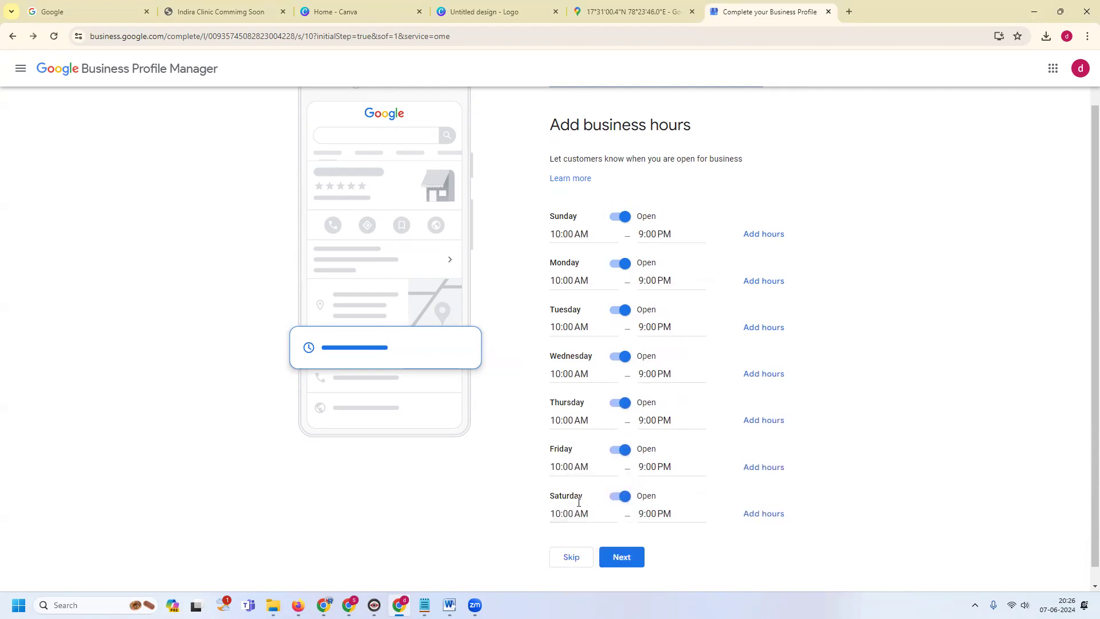
{"action": "left_click", "coordinate": [619, 555]}
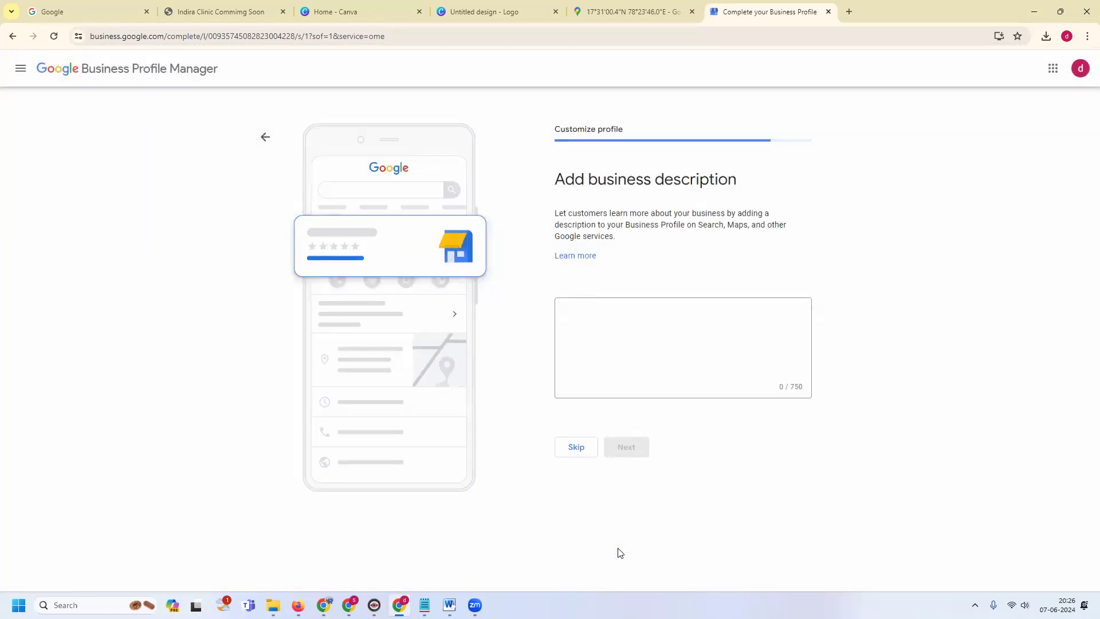
Fill the description with 'Indira Clinic' from the website, then the therapies text, and submit it.
{"action": "left_click", "coordinate": [206, 13]}
{"action": "triple_click", "coordinate": [541, 110]}
{"action": "key", "text": "ctrl+c"}
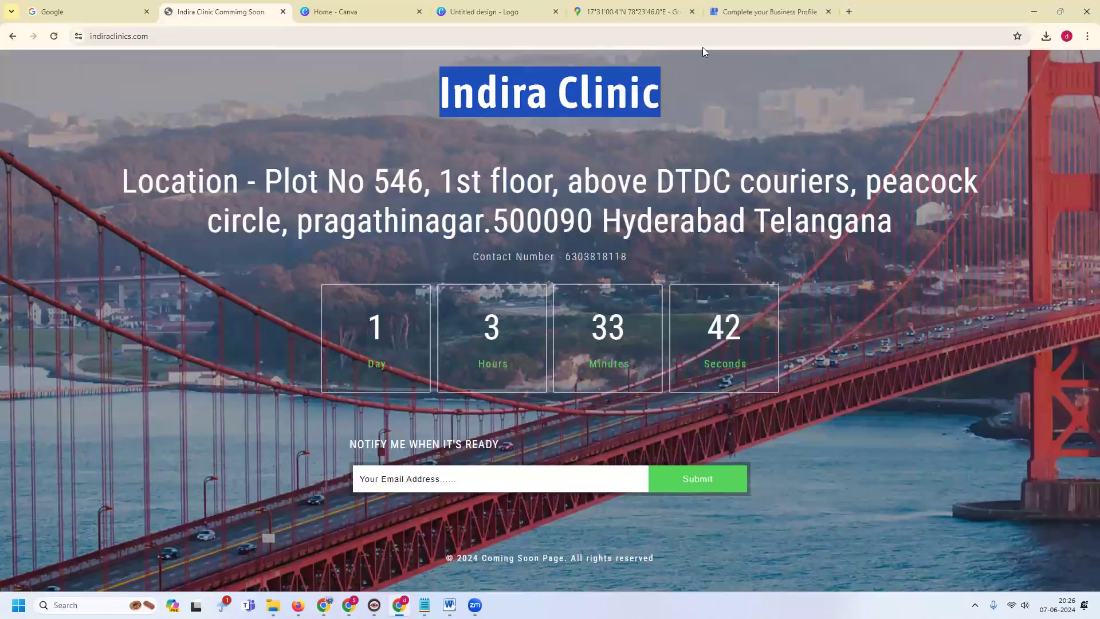
{"action": "left_click", "coordinate": [739, 12]}
{"action": "left_click", "coordinate": [588, 305]}
{"action": "key", "text": "ctrl+v"}
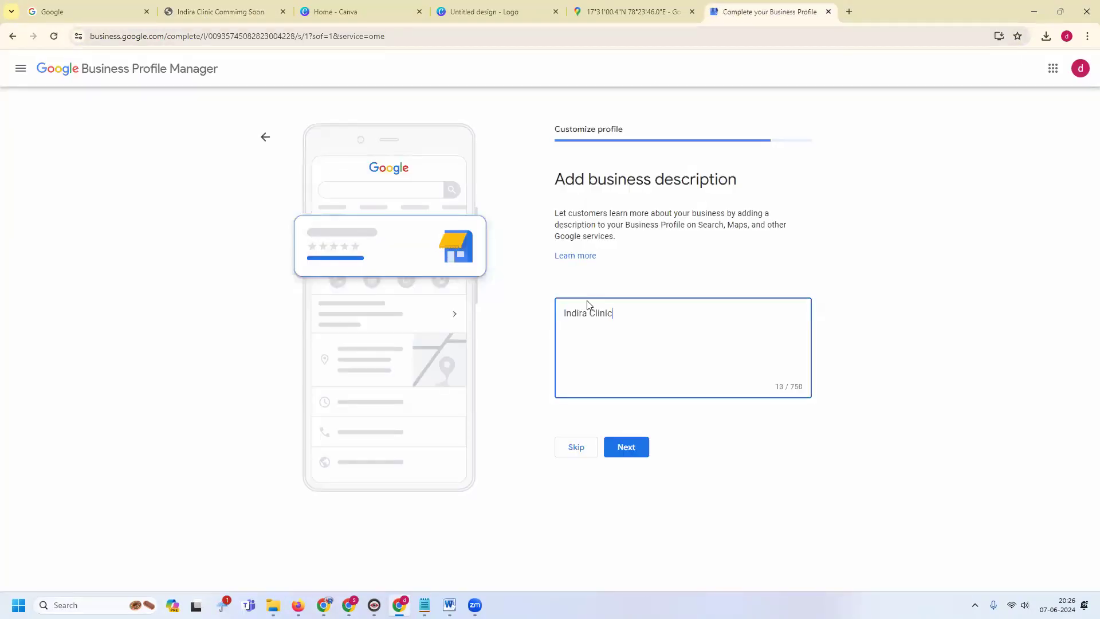
{"action": "key", "text": "Return"}
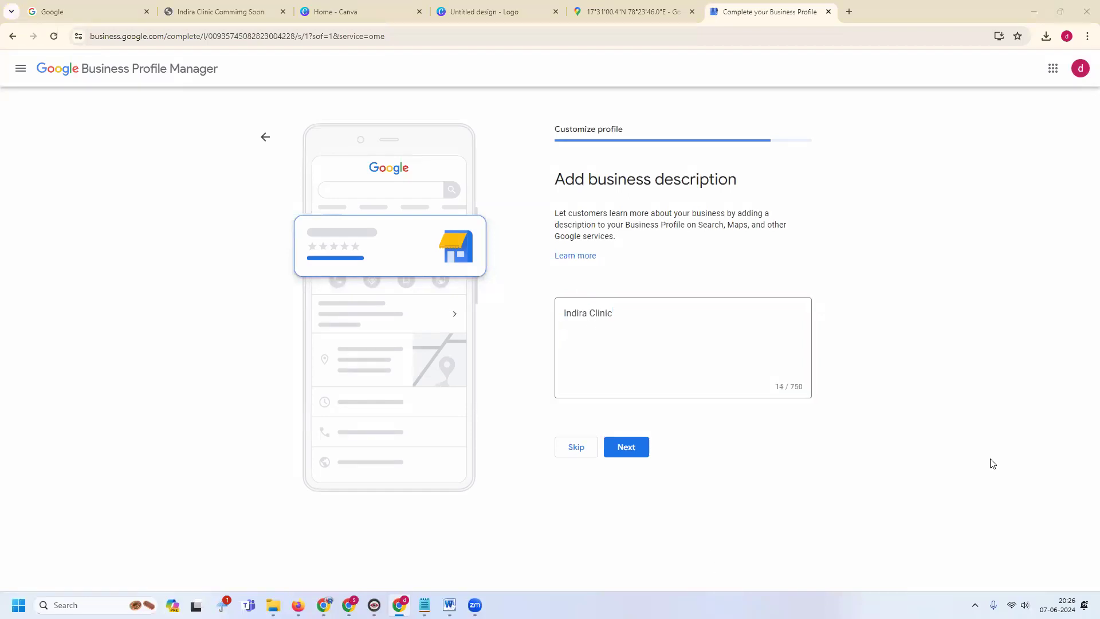
{"action": "key", "text": "ctrl+v"}
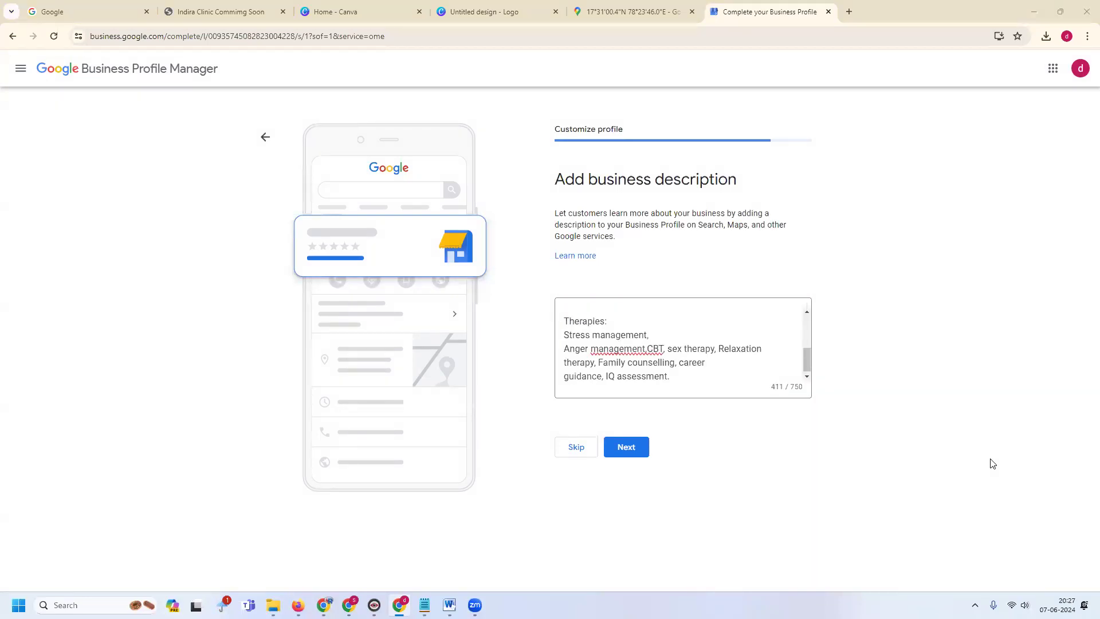
{"action": "left_click", "coordinate": [626, 448]}
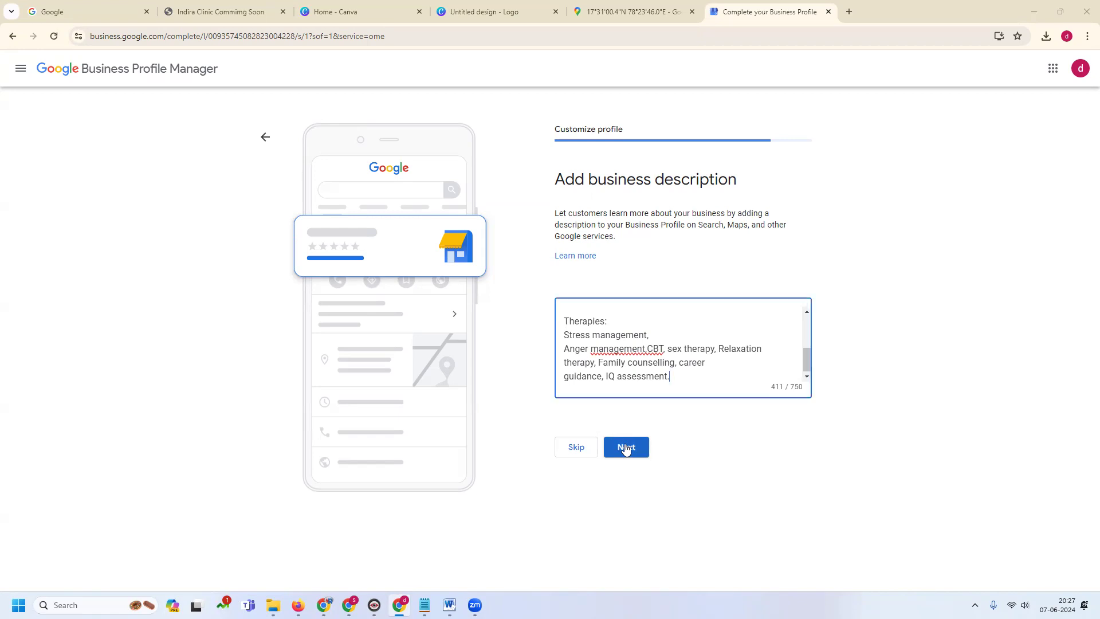
{"action": "left_click", "coordinate": [626, 448]}
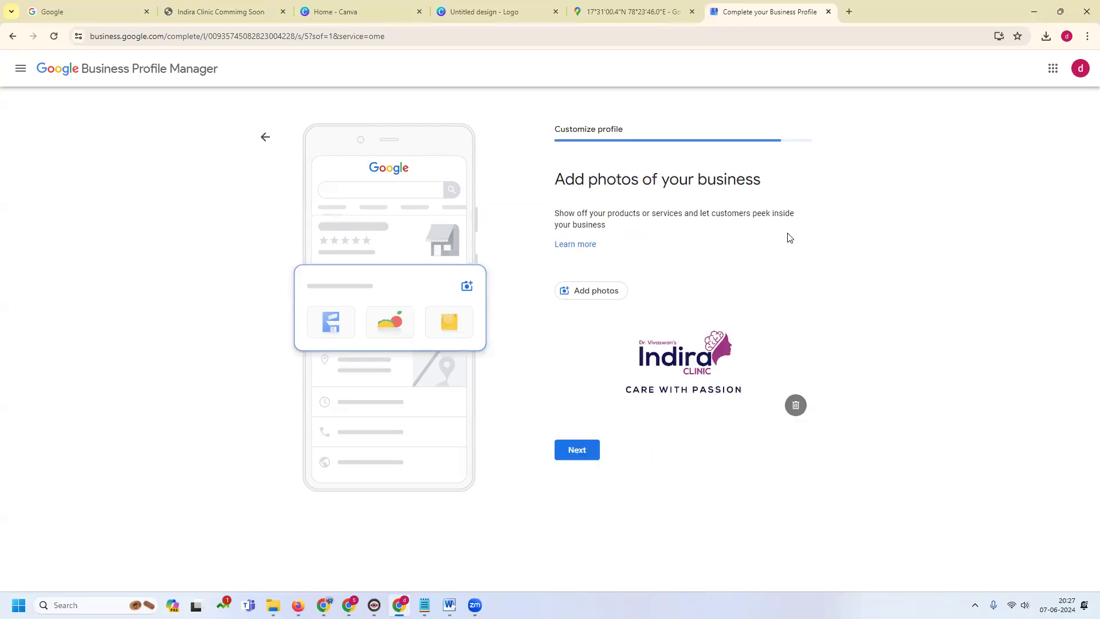
Keep the uploaded logo, skip the Google Workspace offer, and finish setup.
{"action": "left_click", "coordinate": [568, 449]}
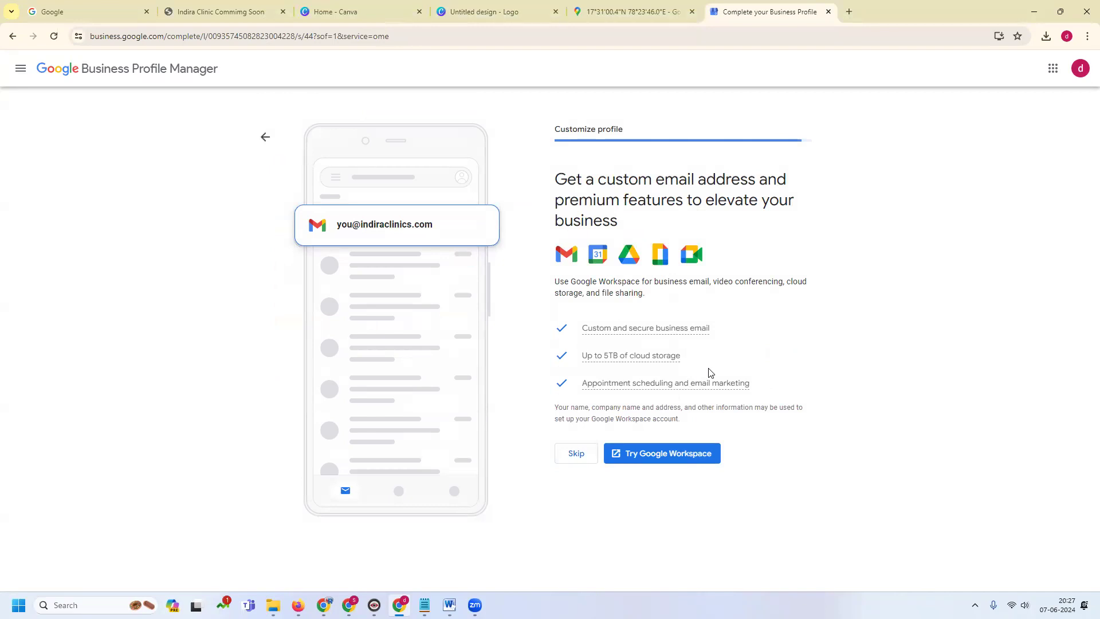
{"action": "left_click", "coordinate": [576, 453]}
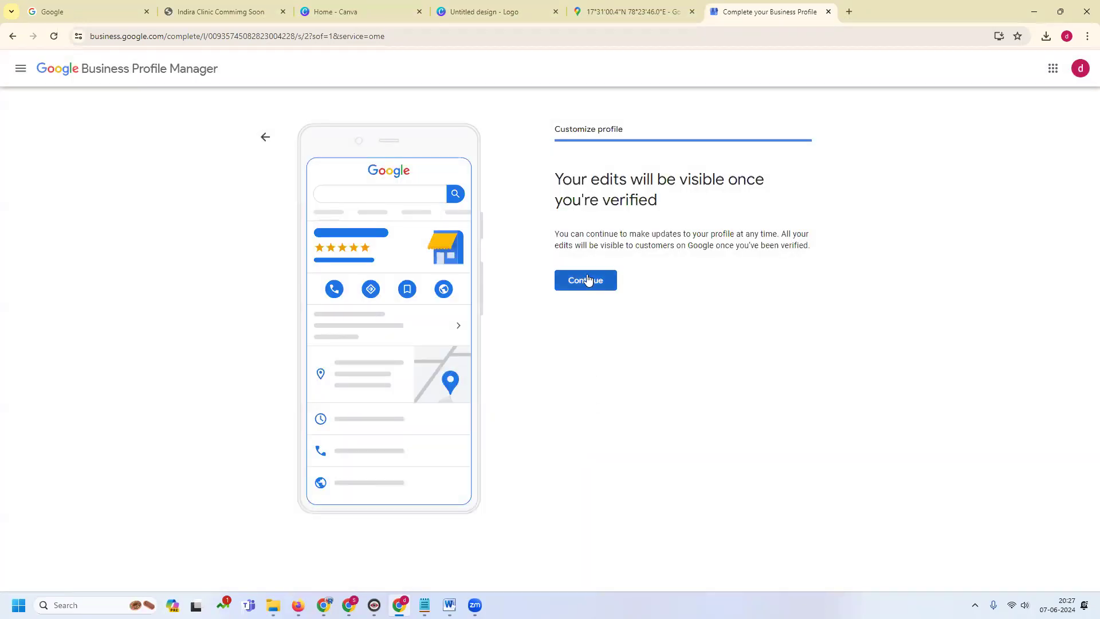
{"action": "left_click", "coordinate": [585, 287]}
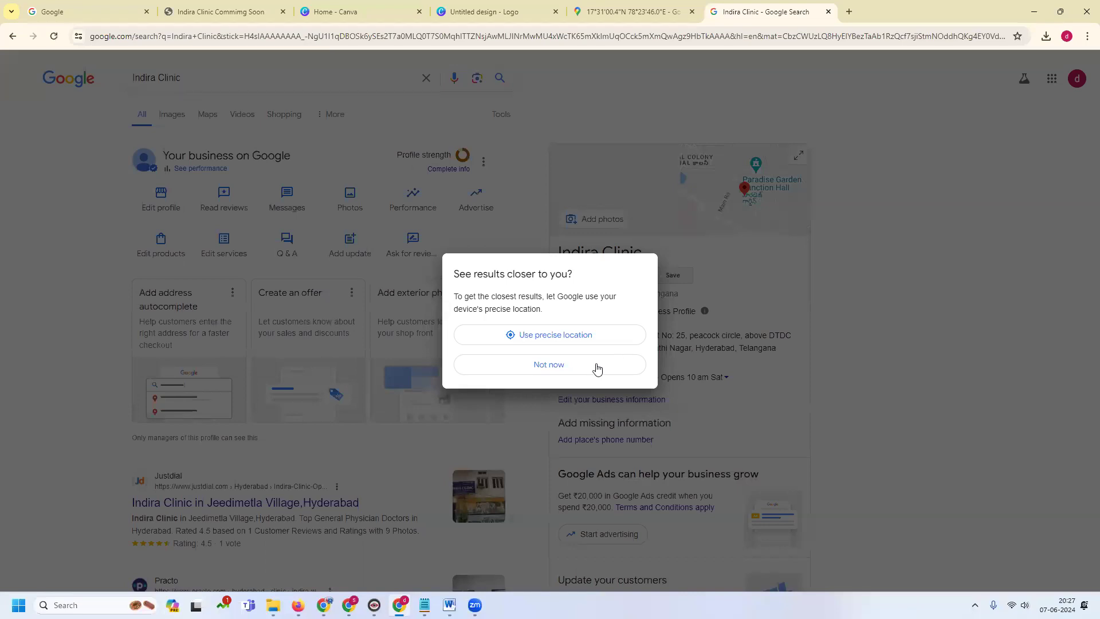
Decline the precise-location prompt to reveal Indira Clinic's business panel.
{"action": "left_click", "coordinate": [597, 369]}
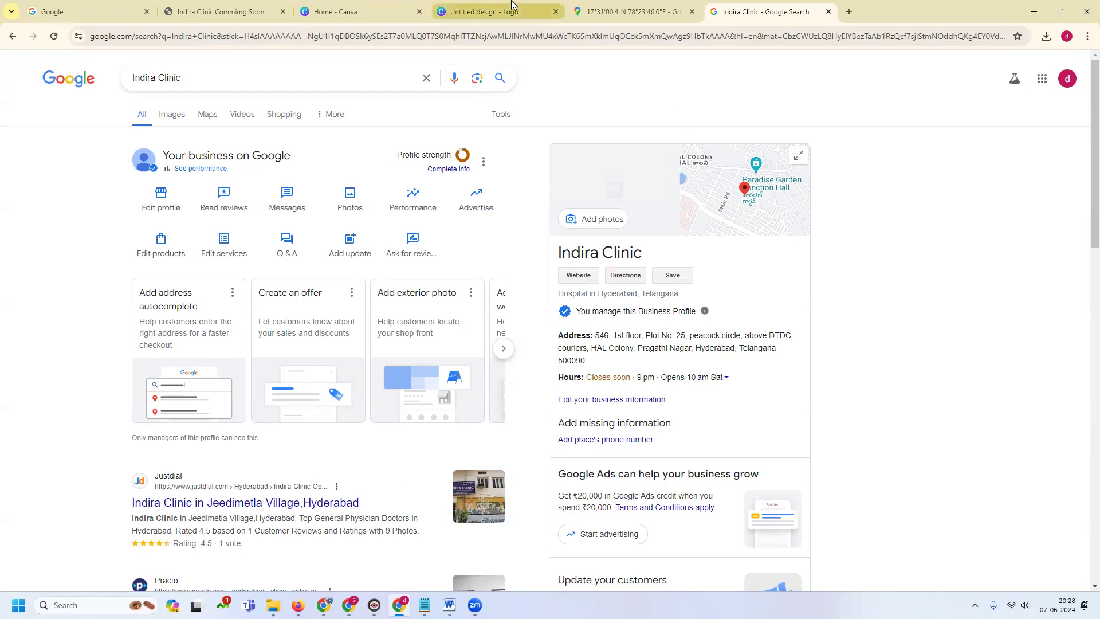
{"action": "left_click", "coordinate": [853, 7]}
{"action": "type", "text": "bu"}
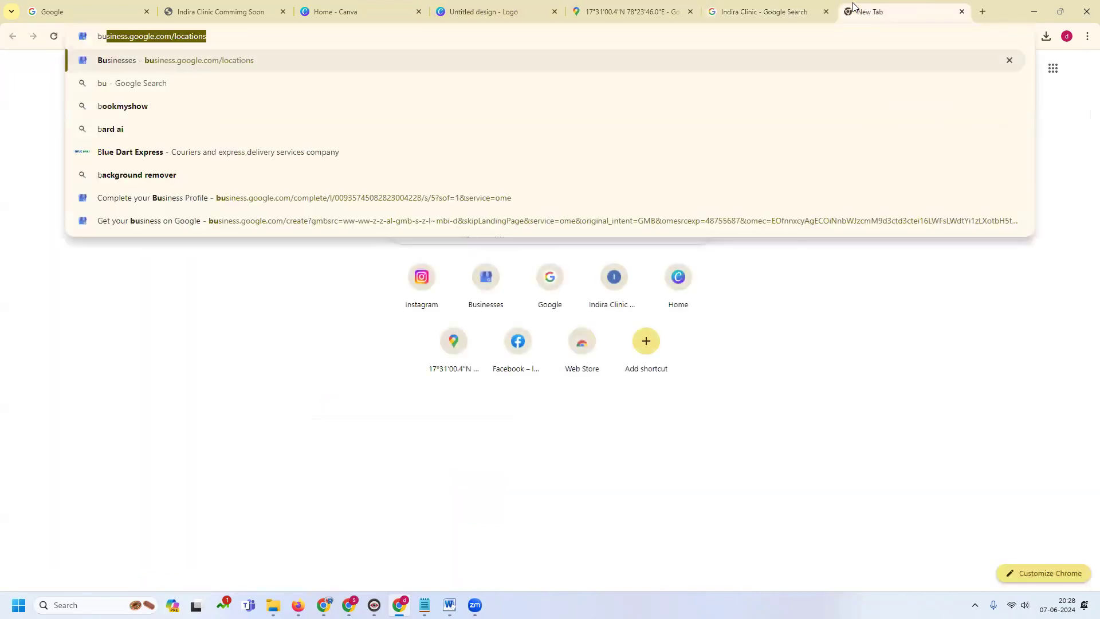
{"action": "key", "text": "Return"}
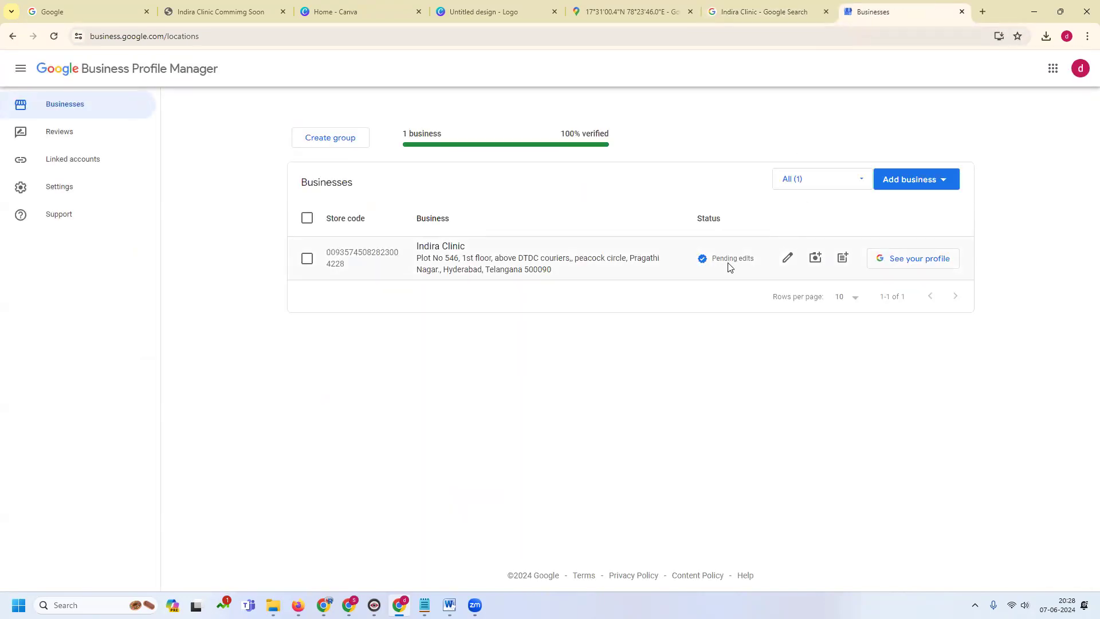
{"action": "left_click", "coordinate": [914, 268]}
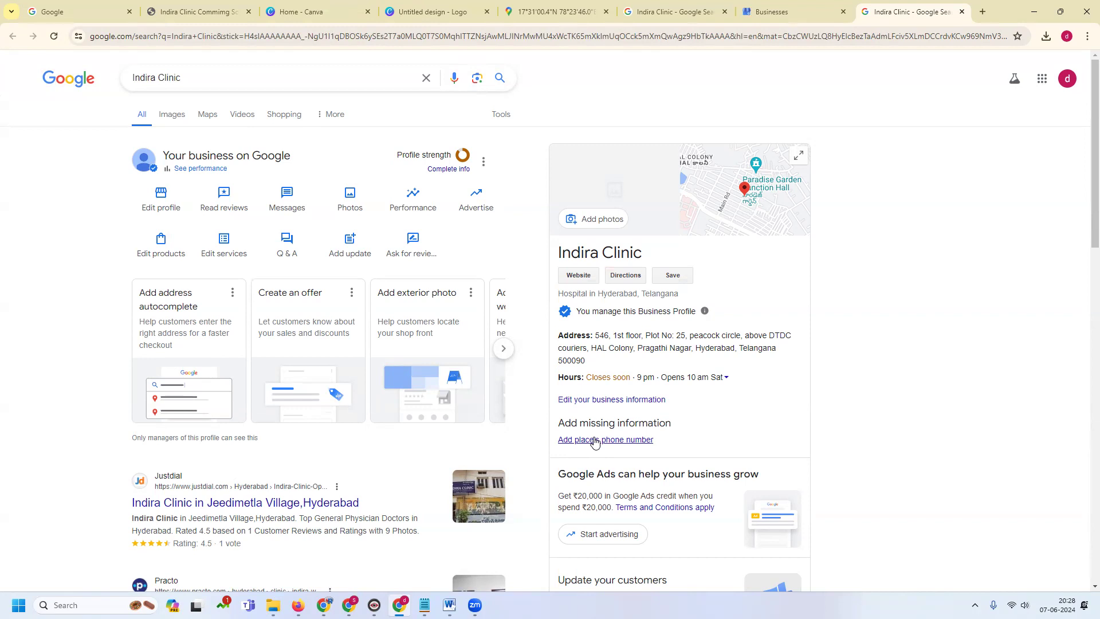
Switch to the other Chrome window and its YouTube channel Videos tab.
{"action": "left_click", "coordinate": [324, 606]}
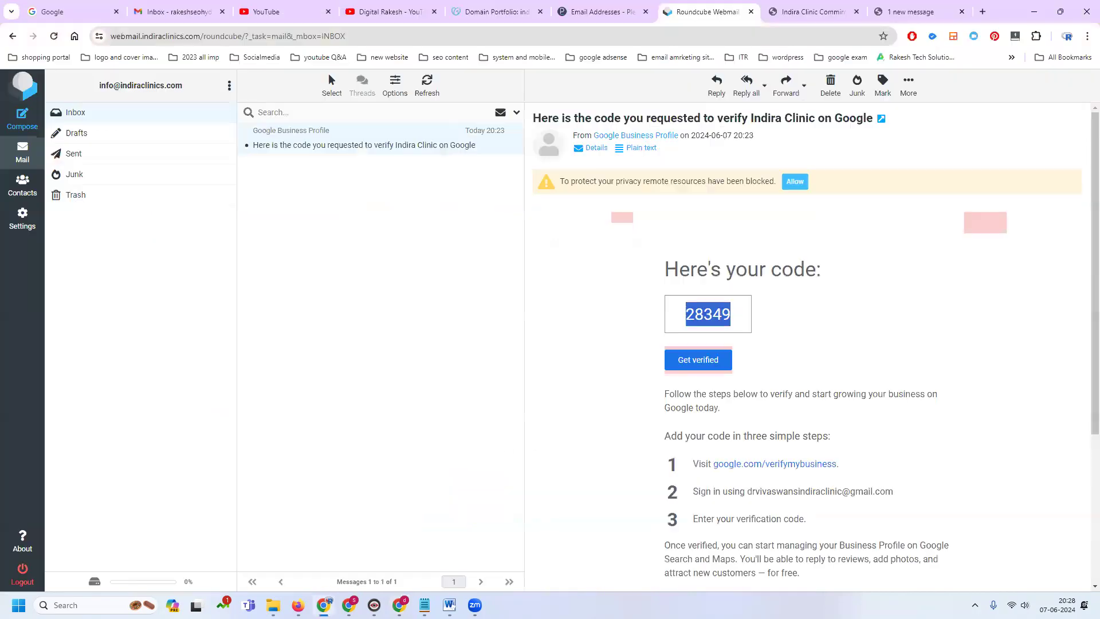
{"action": "left_click", "coordinate": [390, 11]}
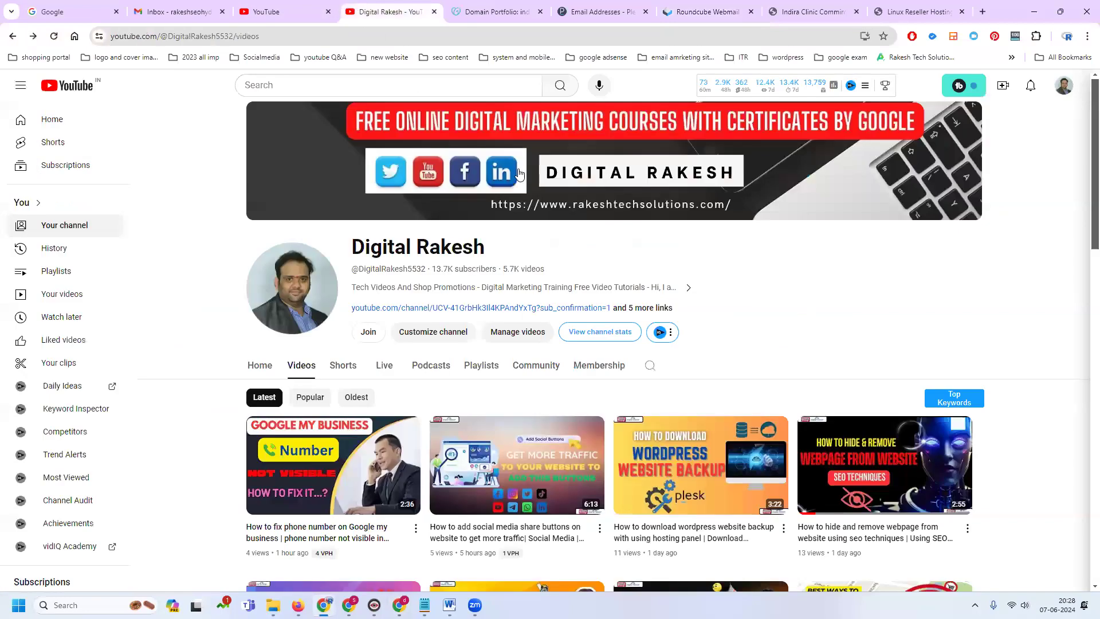